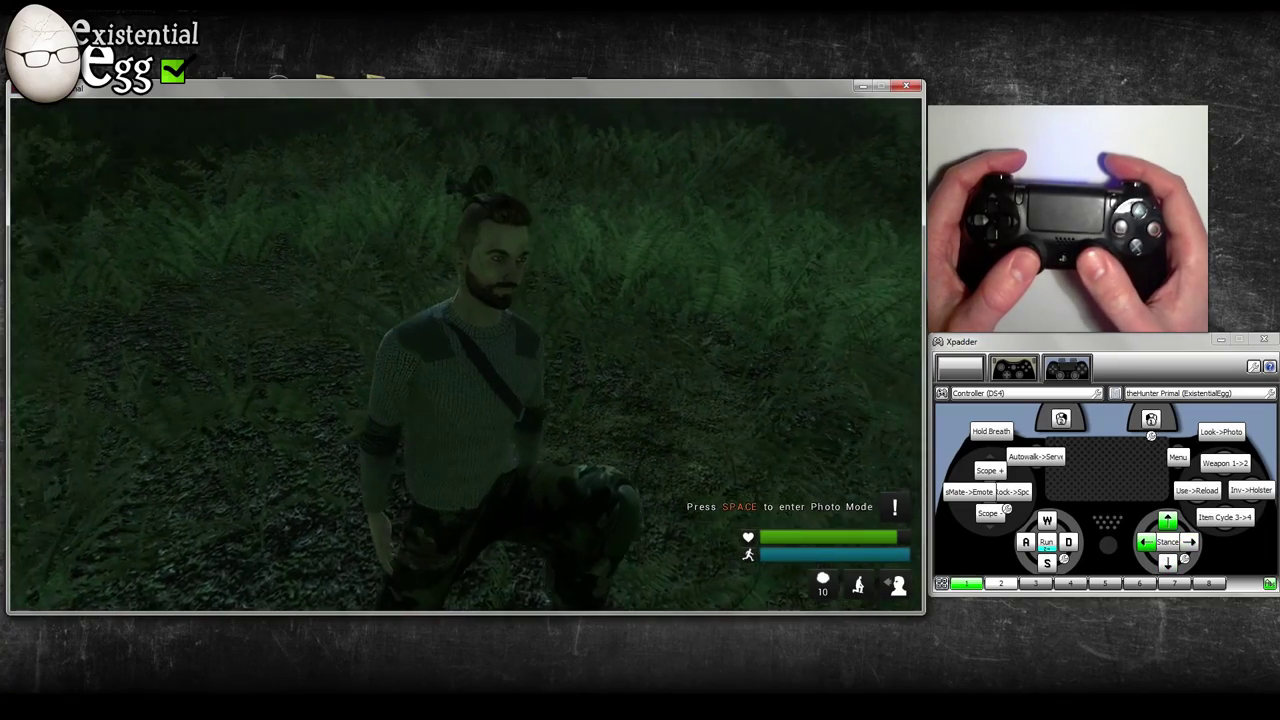
# Return from the character camera to first-person view, move around in the ferns and stand the character up
pyautogui.press('F1')
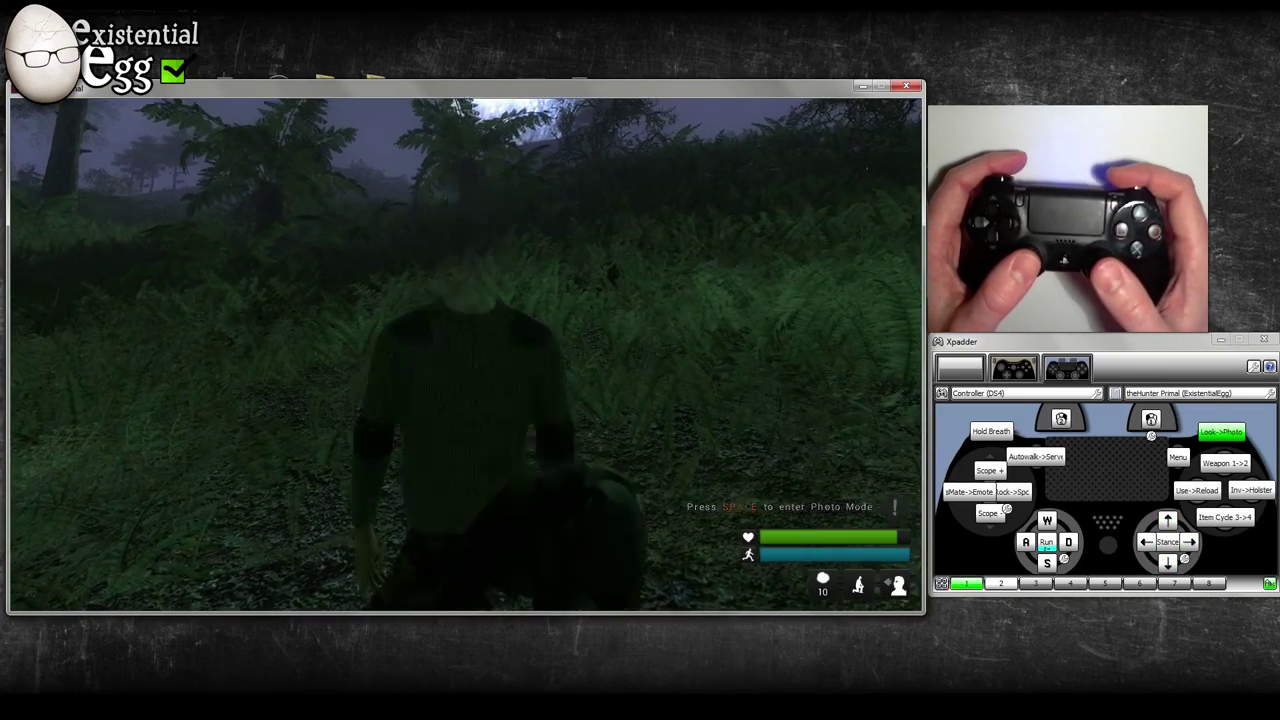
pyautogui.press('Down')
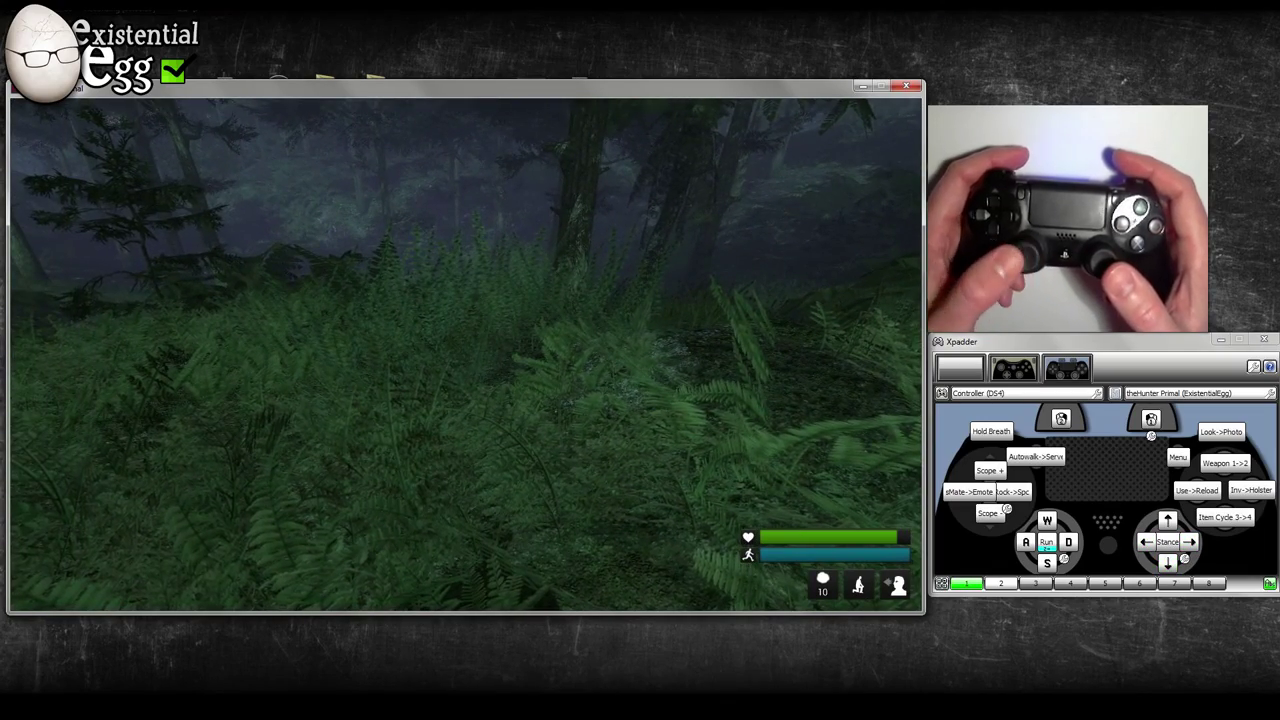
pyautogui.press('a')
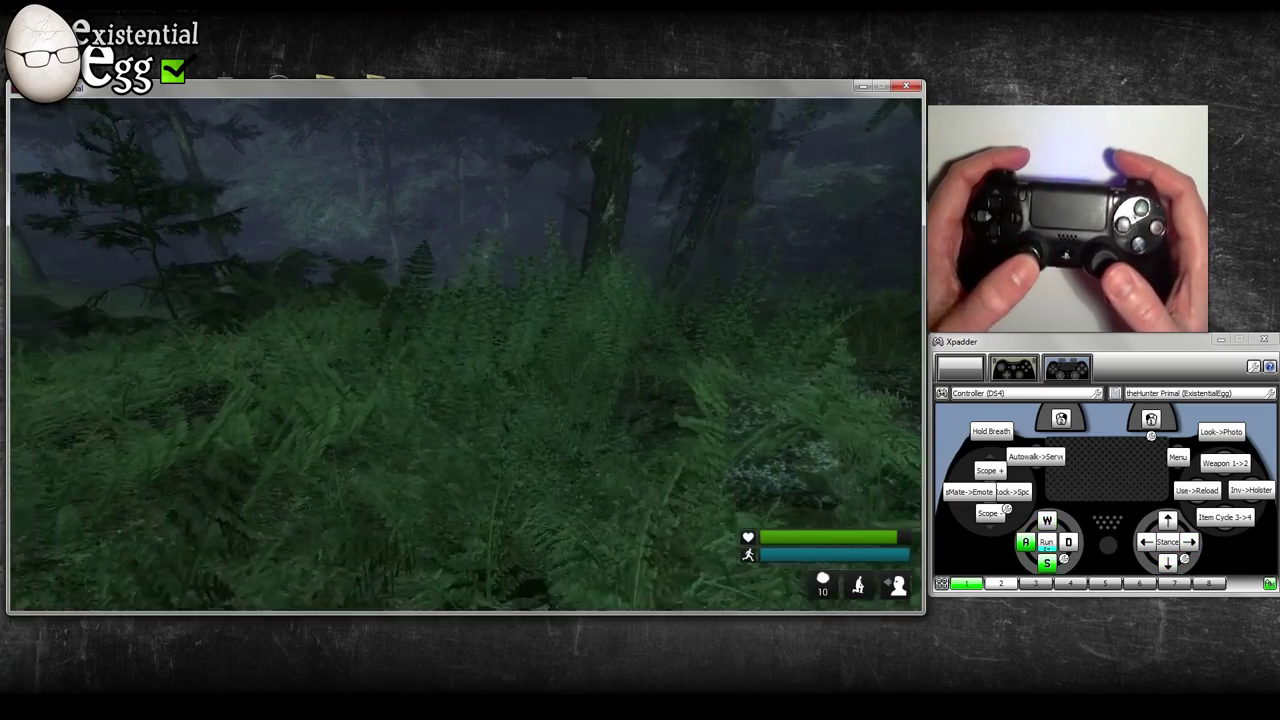
pyautogui.press('w')
pyautogui.press('d')
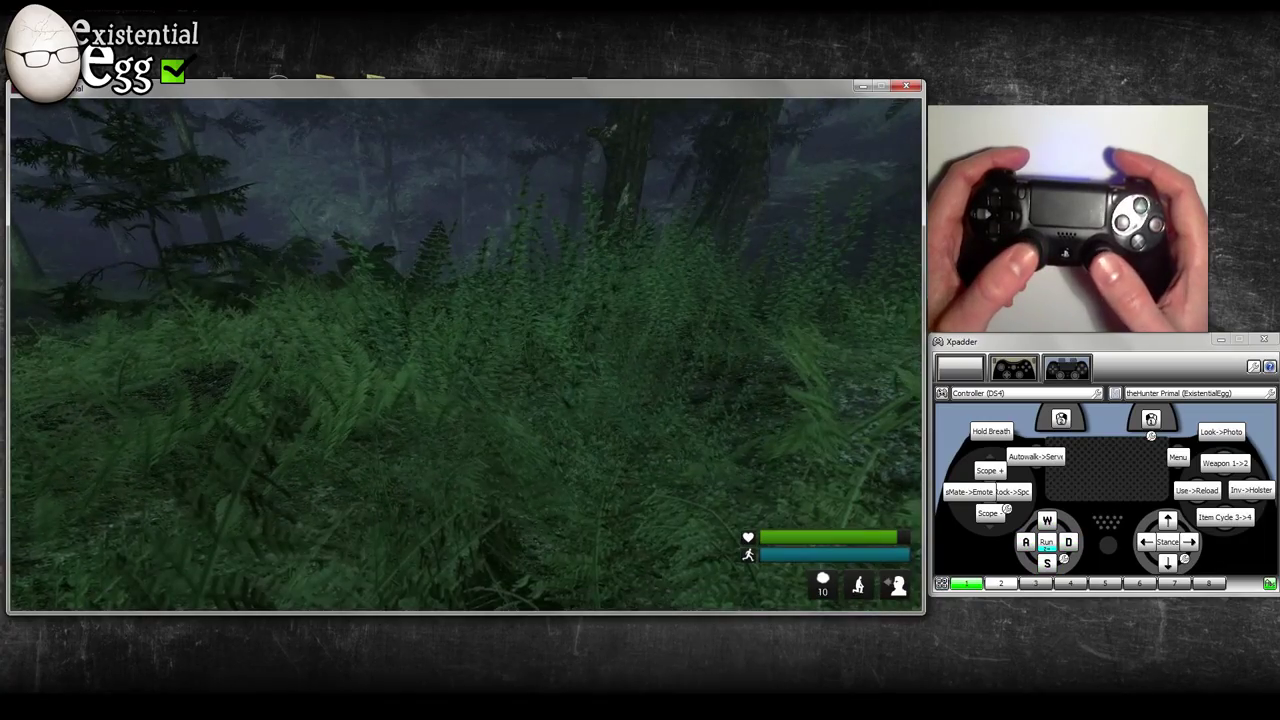
pyautogui.press('Up')
pyautogui.press('Right')
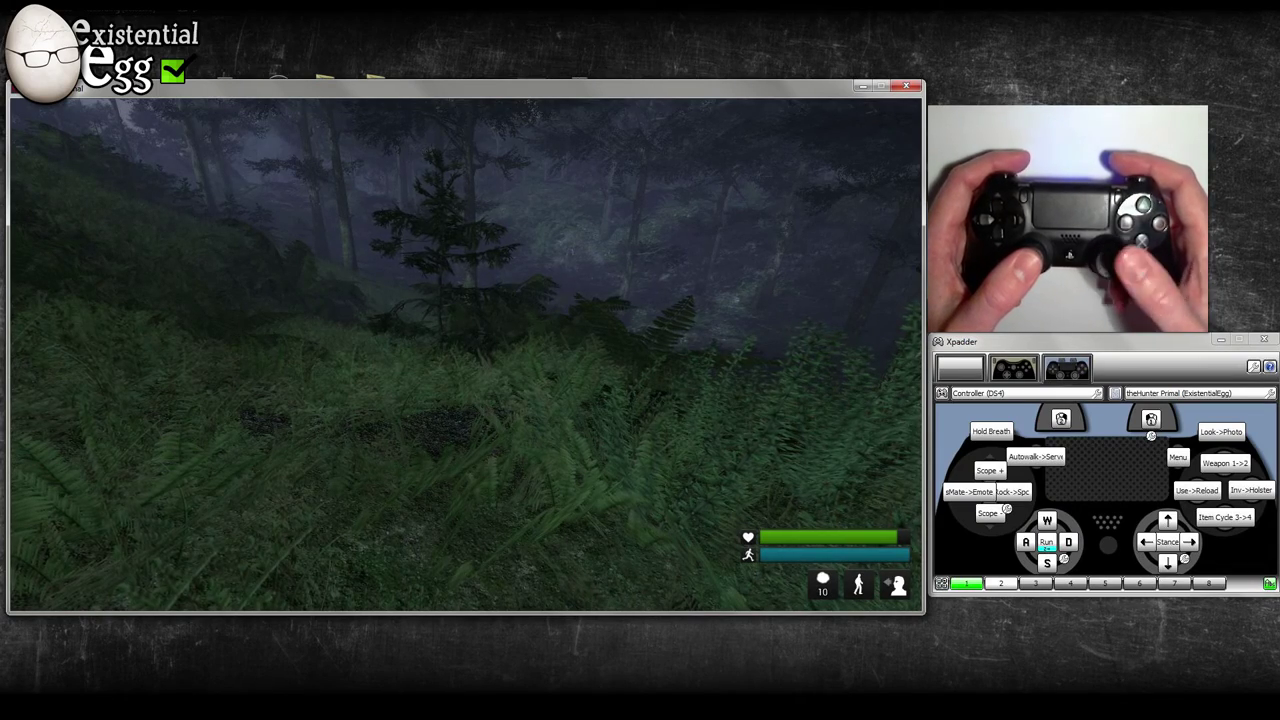
# Cycle the character's stance through crouching, lying prone and standing upright
pyautogui.press('c')
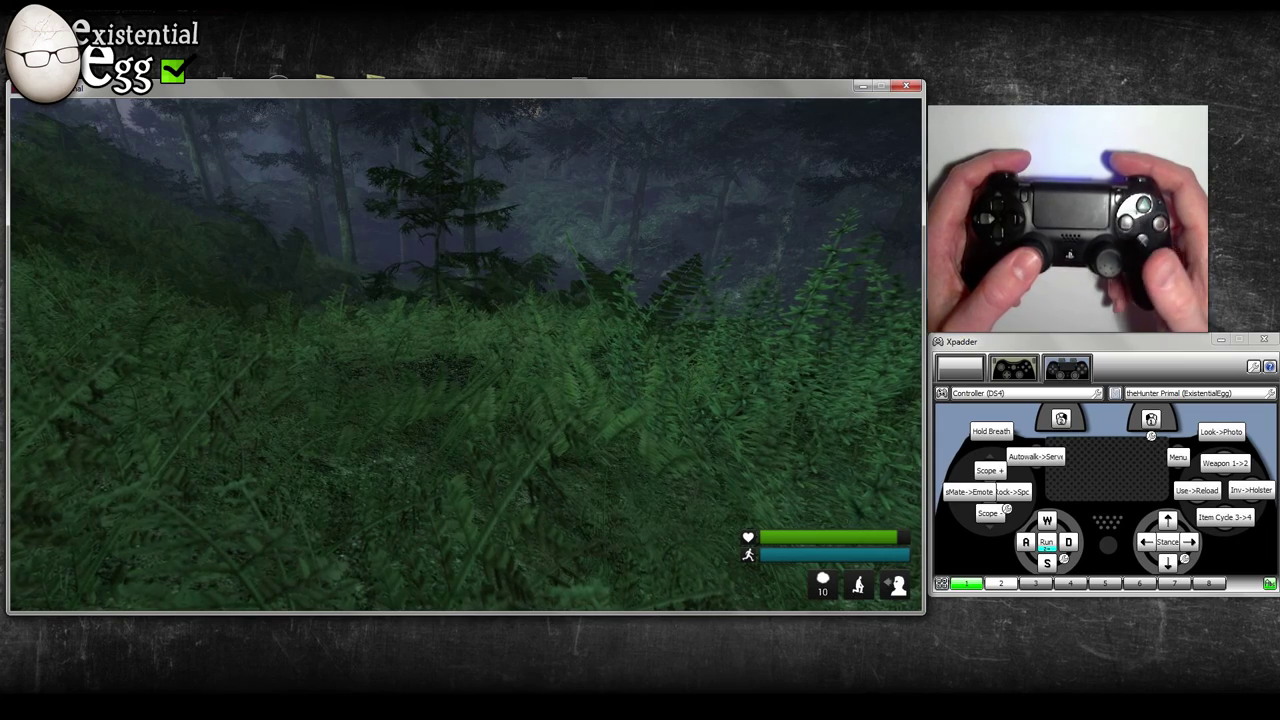
pyautogui.press('Down')
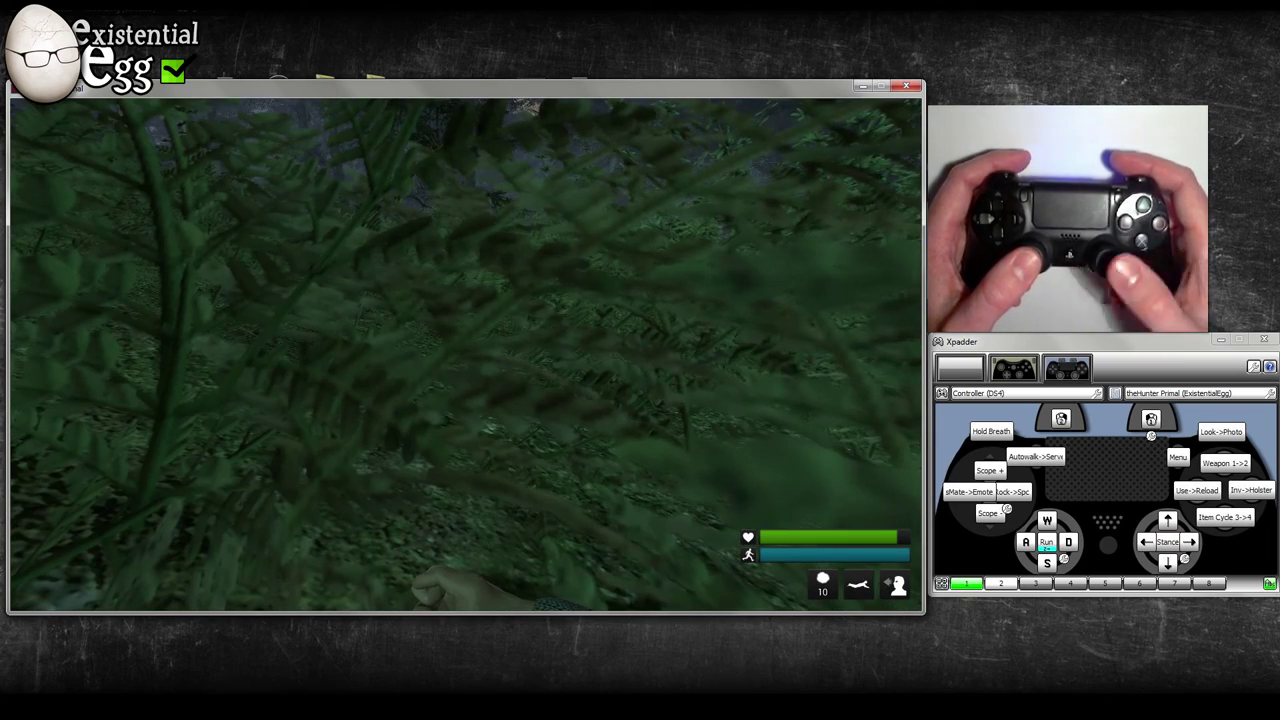
pyautogui.press('Up')
pyautogui.press('Up')
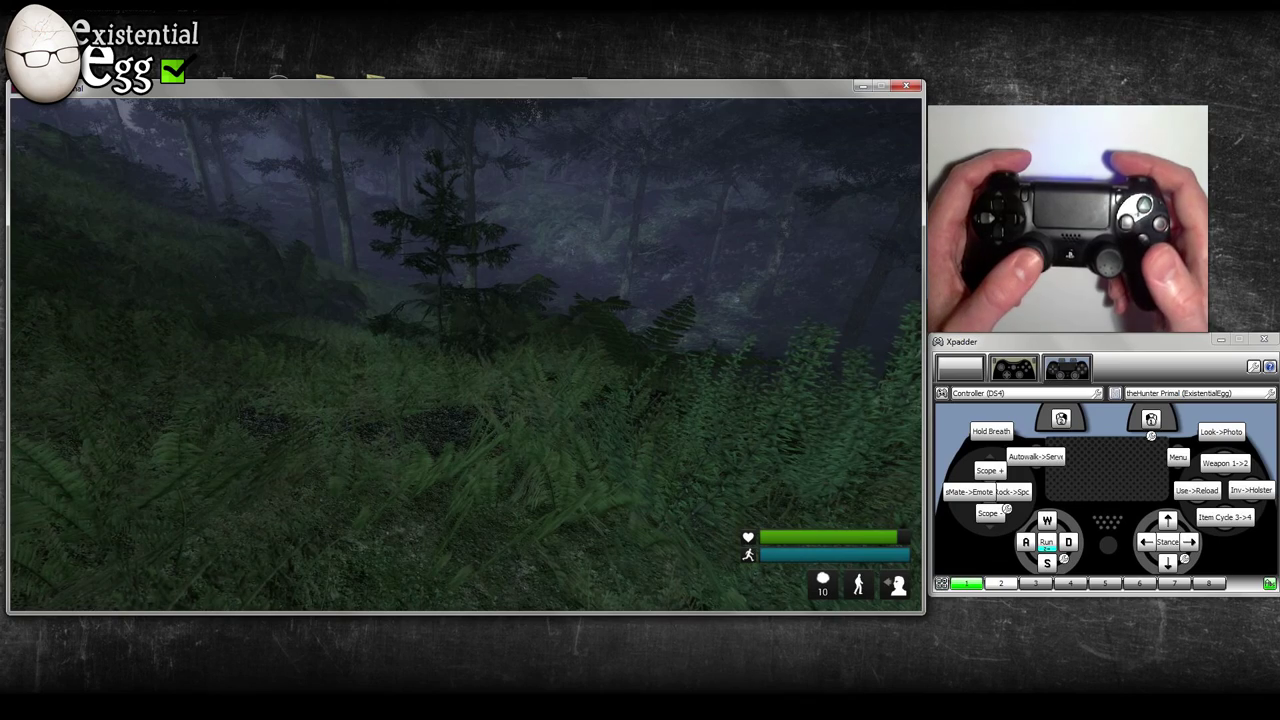
pyautogui.press('Down')
pyautogui.press('Down')
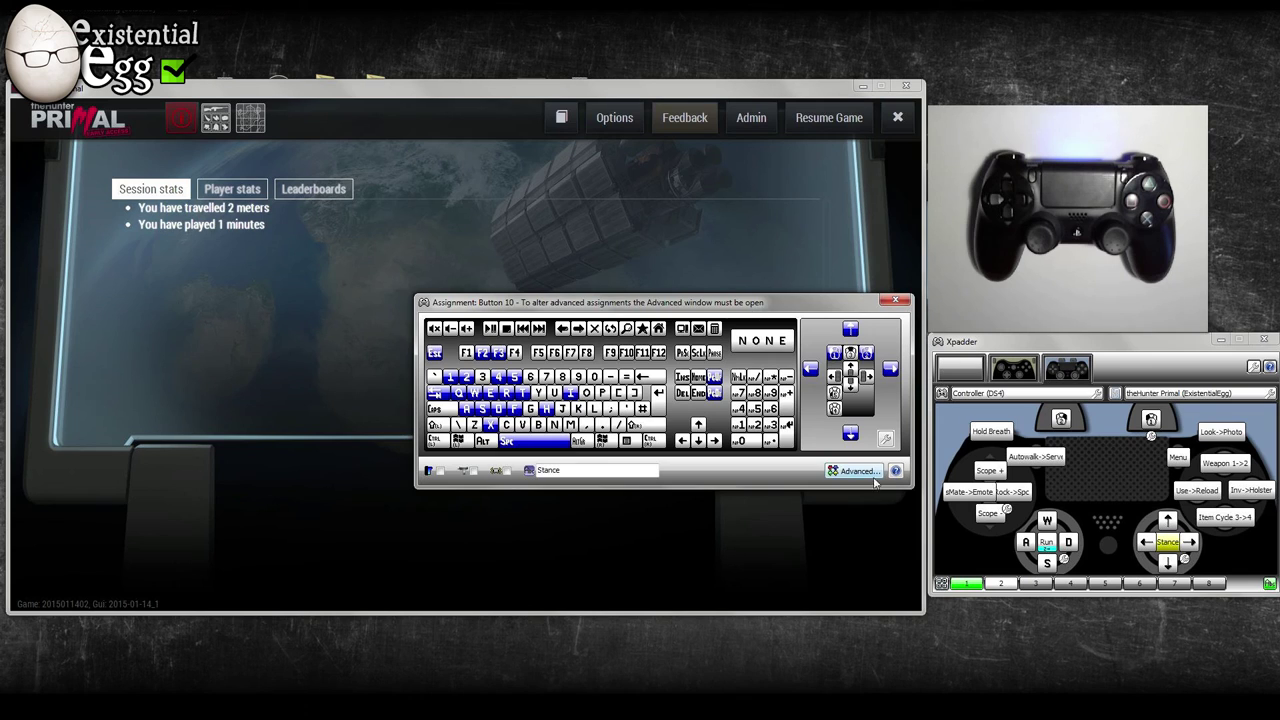
# Examine the advanced Xpadder assignment of the Stance button, including its hold zones, release zones and pause slots
pyautogui.click(858, 473)
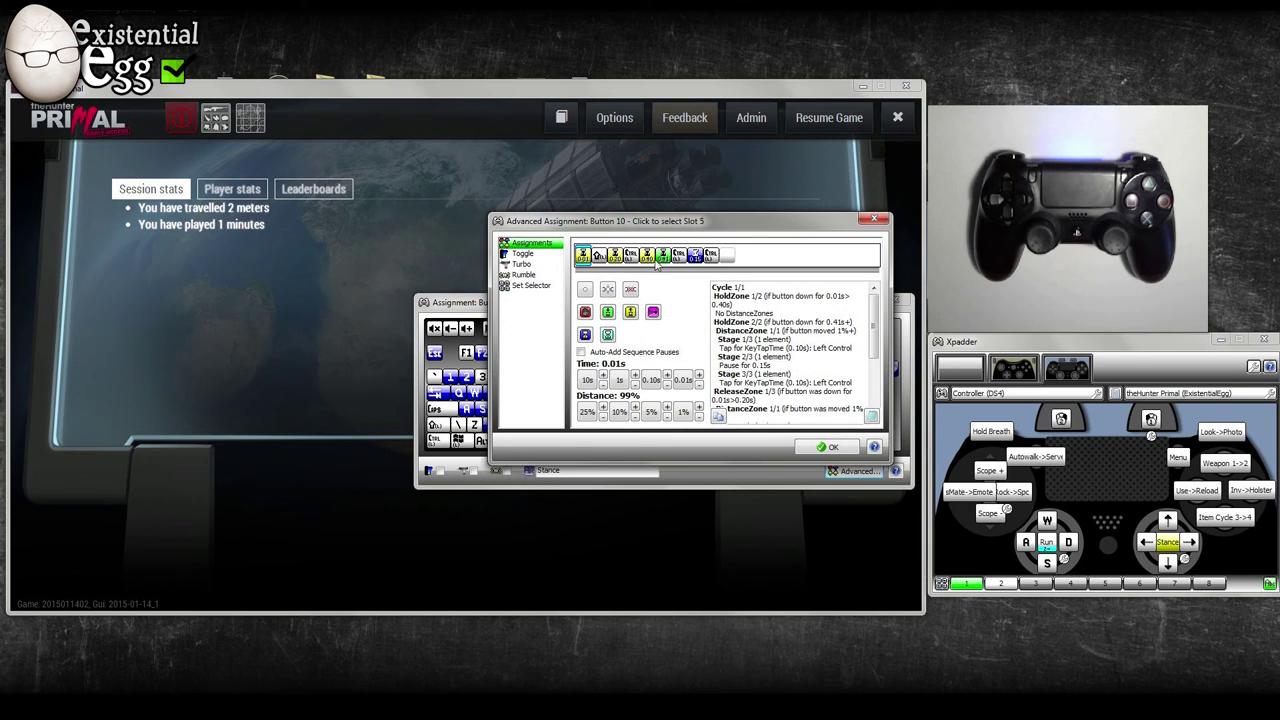
pyautogui.moveTo(636, 227); pyautogui.dragTo(655, 252)
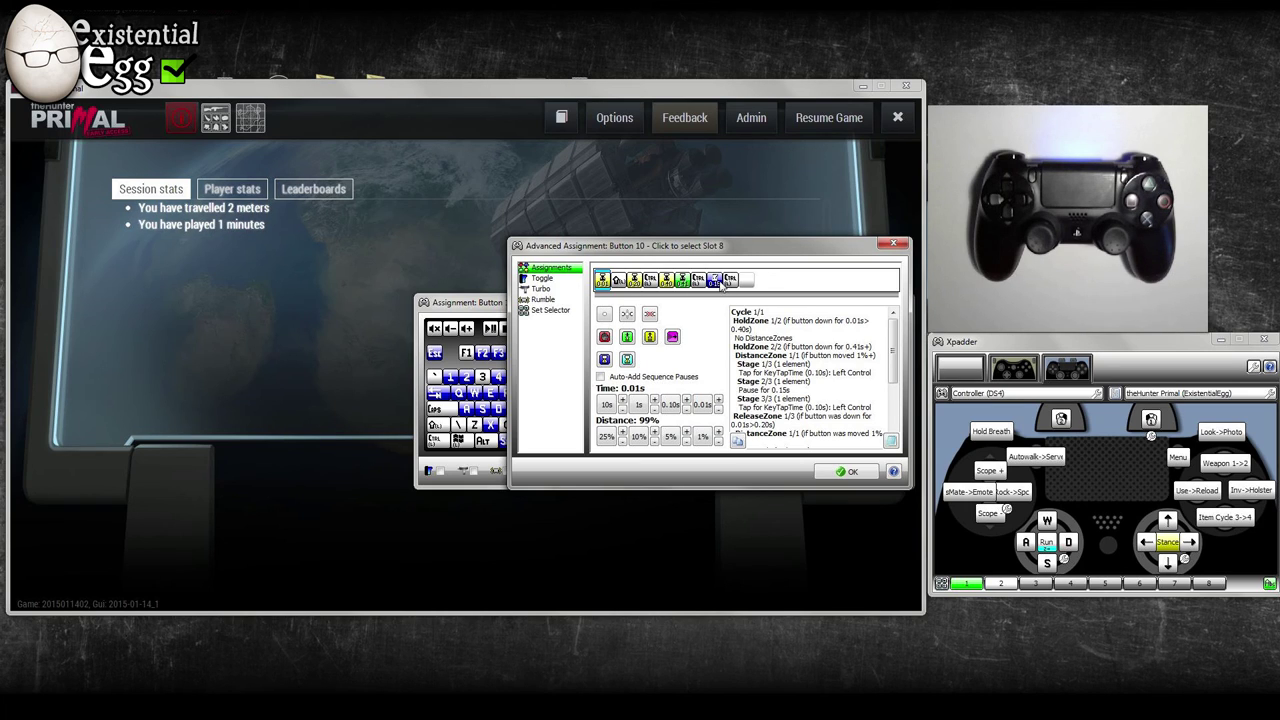
pyautogui.click(716, 282)
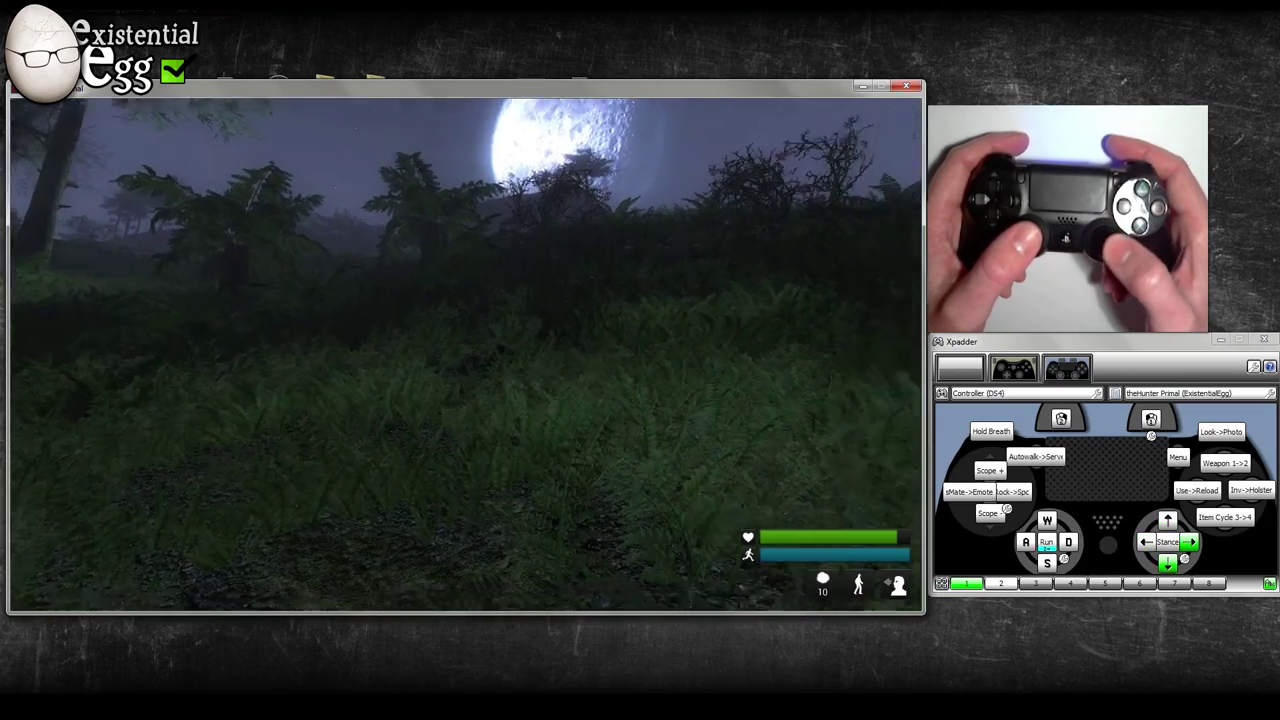
# Sprint forward along the grassy hillside and dive from the run into the prone stance
pyautogui.press('w')
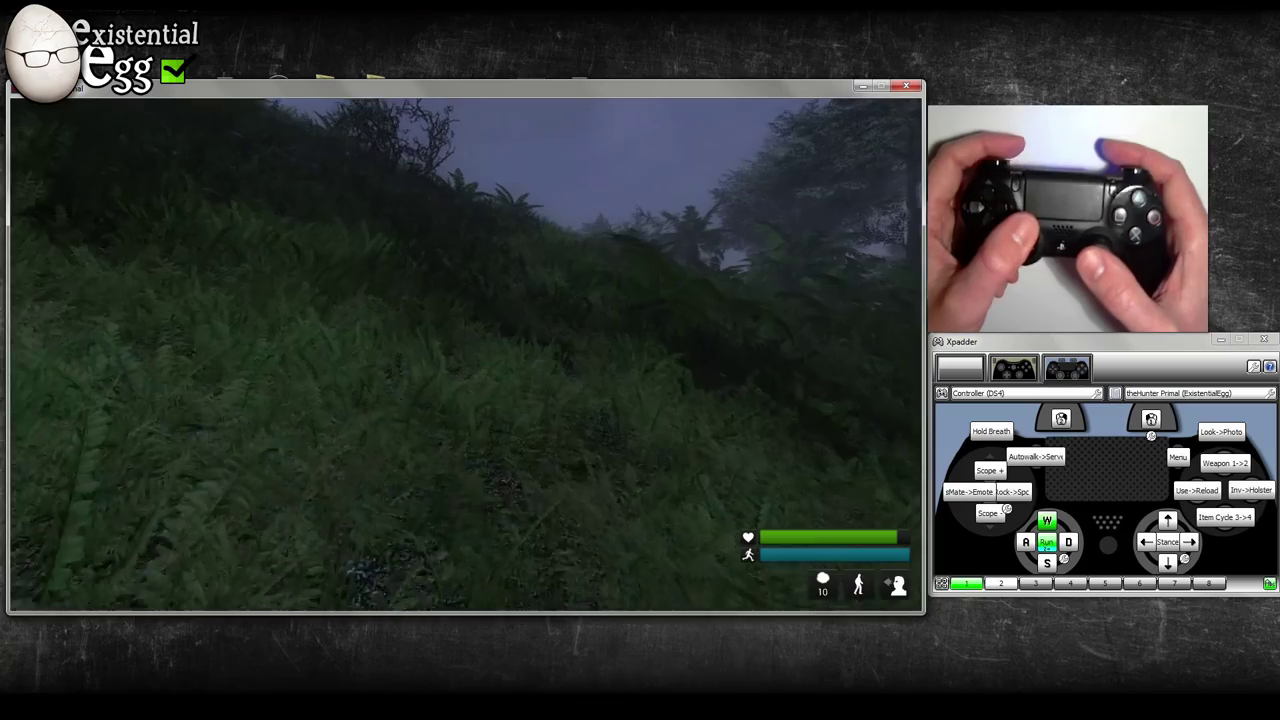
pyautogui.hotkey('shift', 'w')
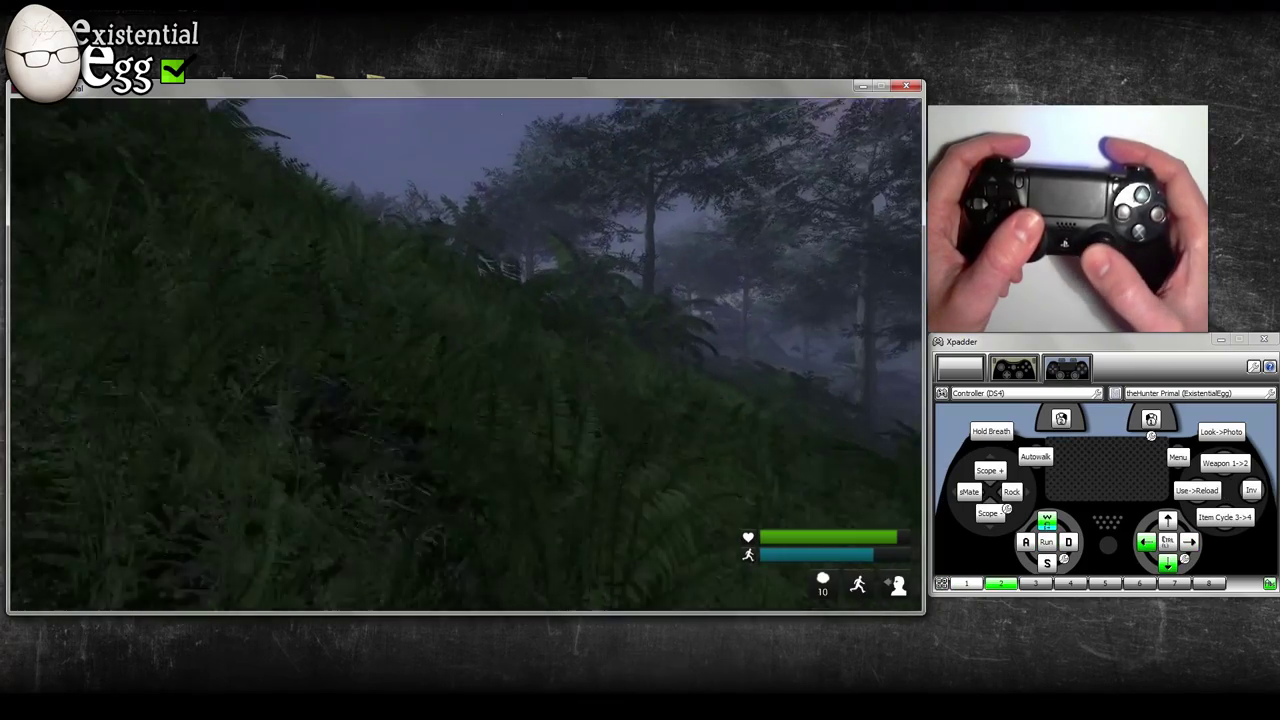
pyautogui.press('Left')
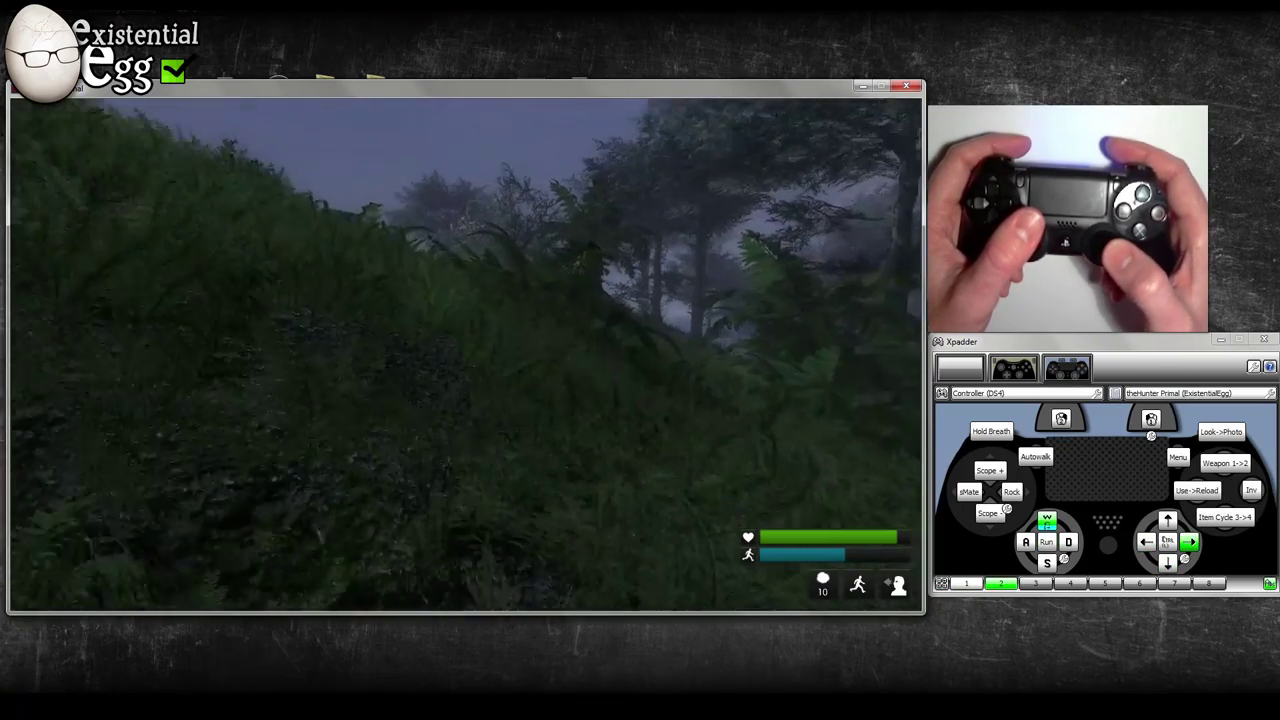
pyautogui.press('Down')
pyautogui.press('ctrl')
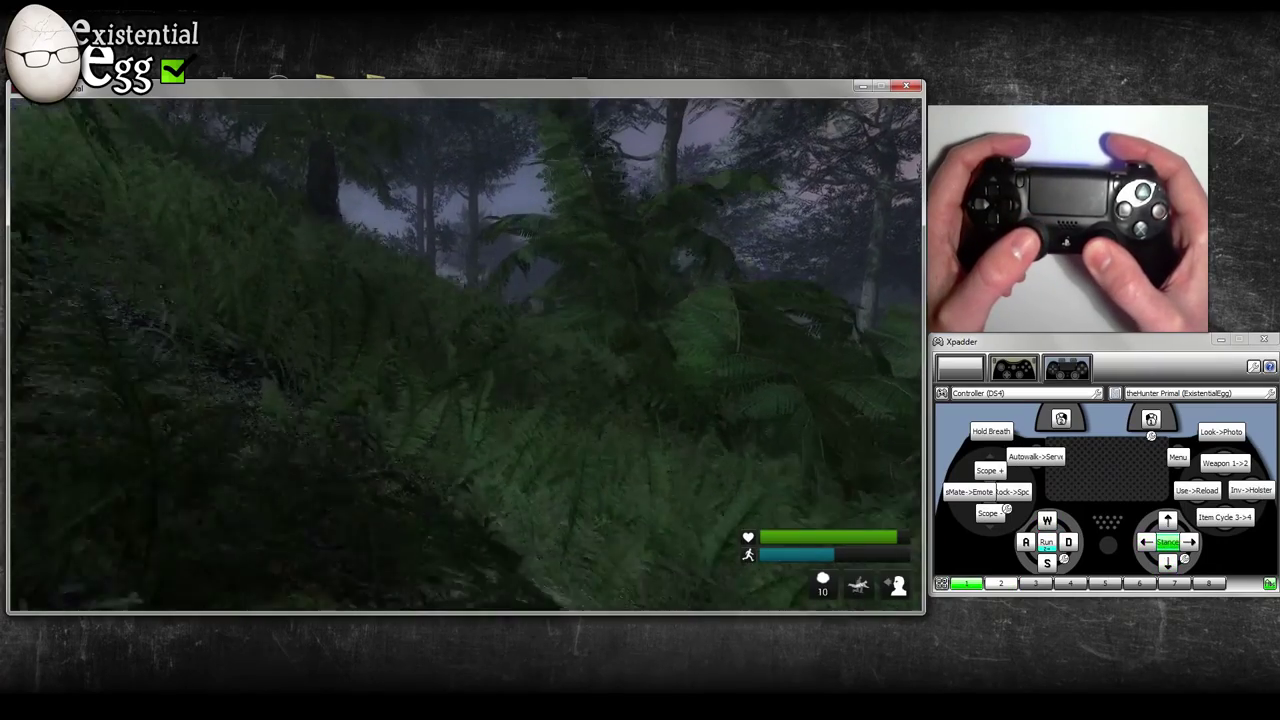
# Crawl through the ferns while prone, turn toward the forest and take out the SettlerMate
pyautogui.press('Left')
pyautogui.press('w')
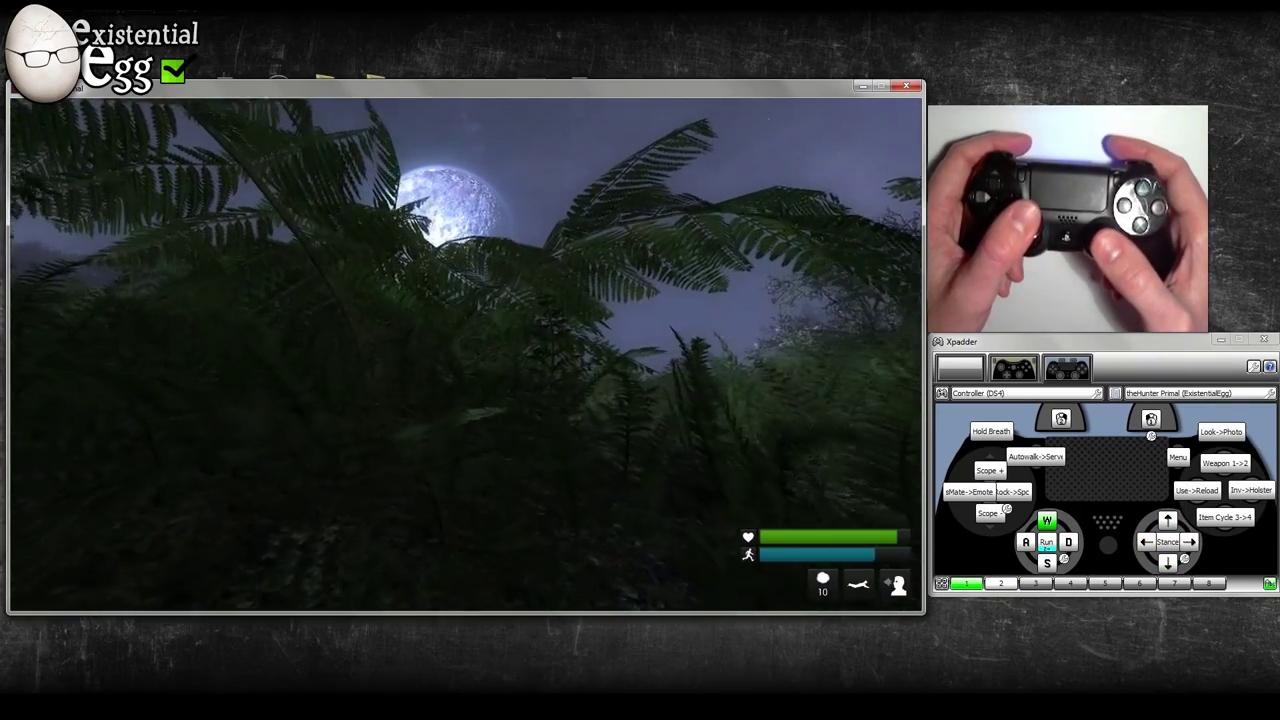
pyautogui.press('a')
pyautogui.press('Down')
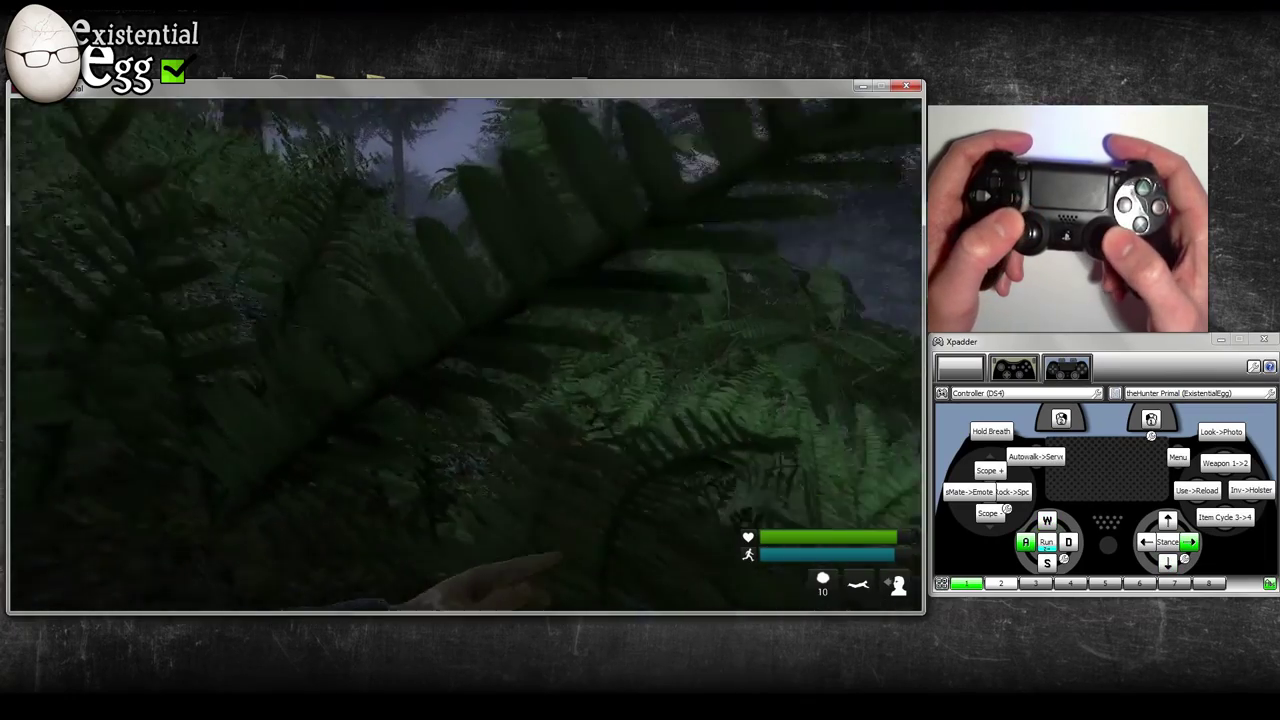
pyautogui.press('s')
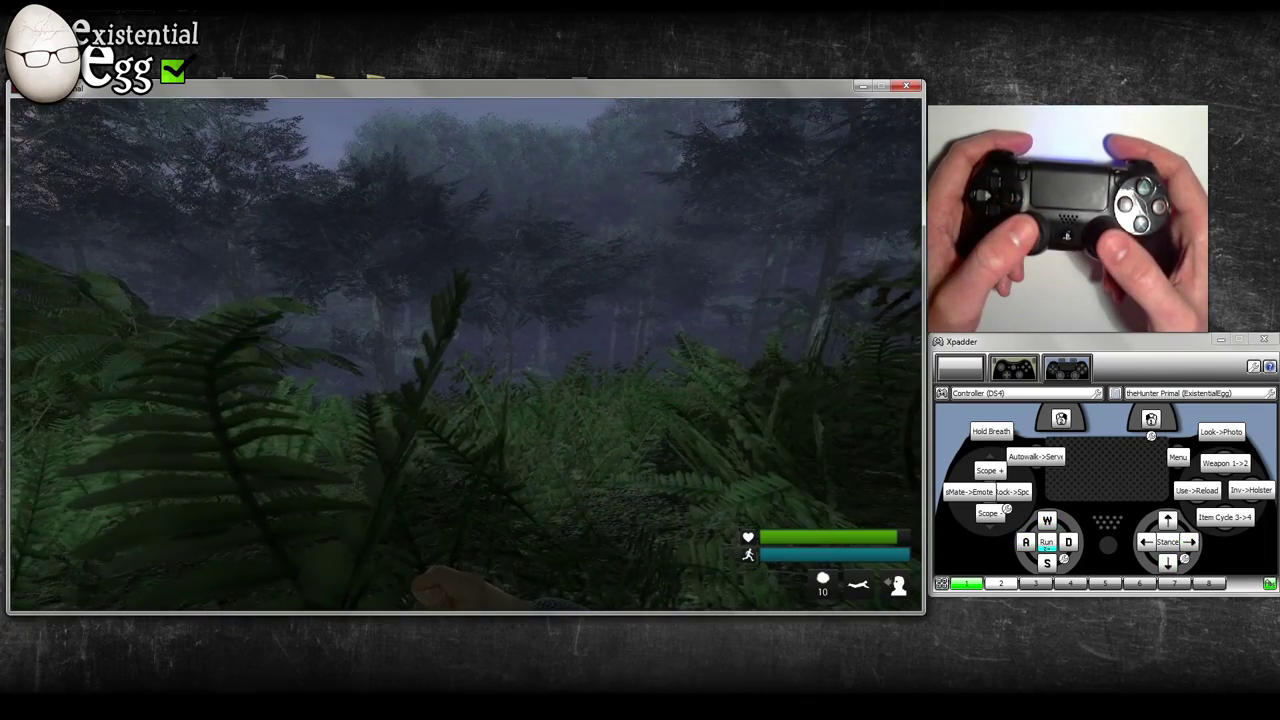
pyautogui.press('Left')
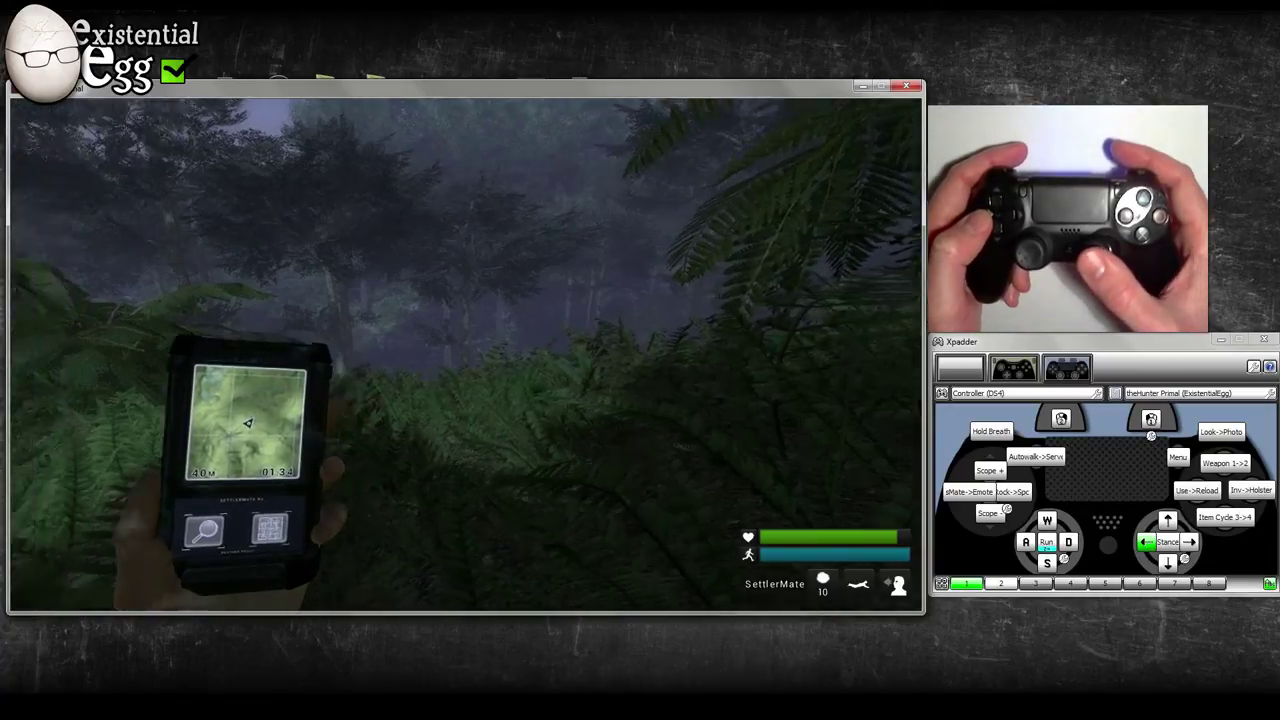
pyautogui.press('Right')
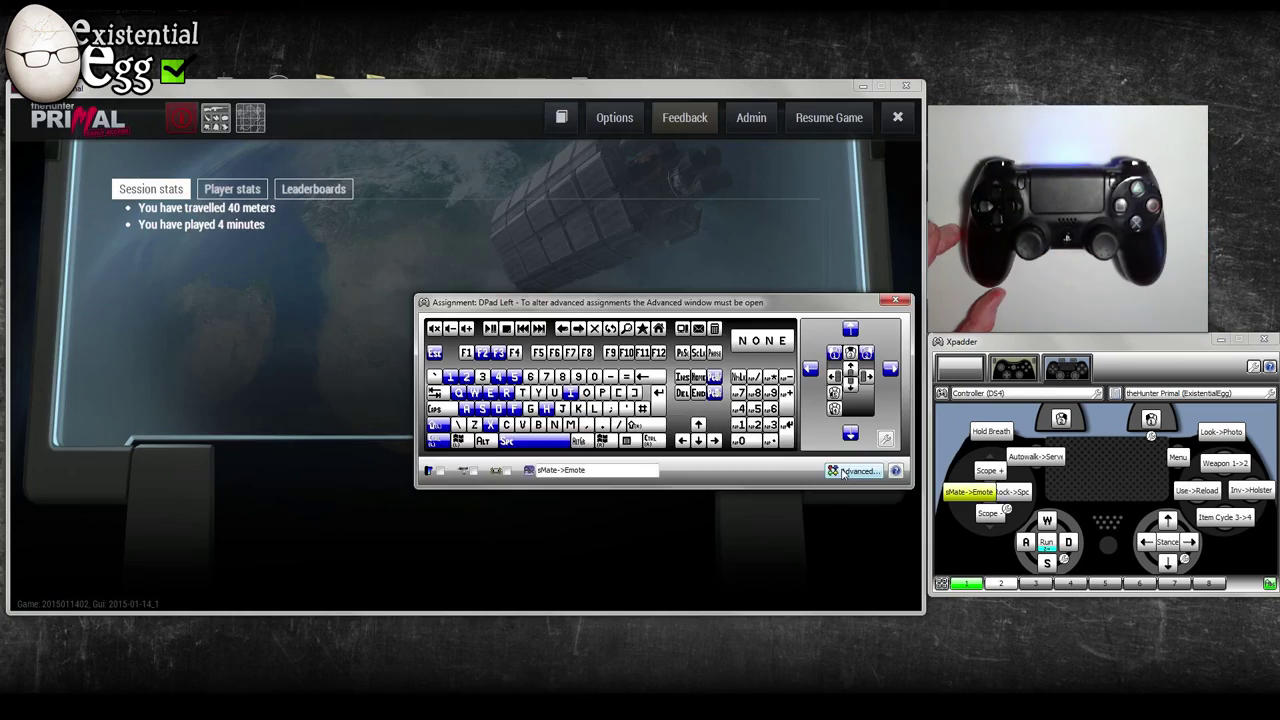
# Examine the advanced Xpadder assignment of the sMate->Emote control on DPad Left and resume the game
pyautogui.click(857, 471)
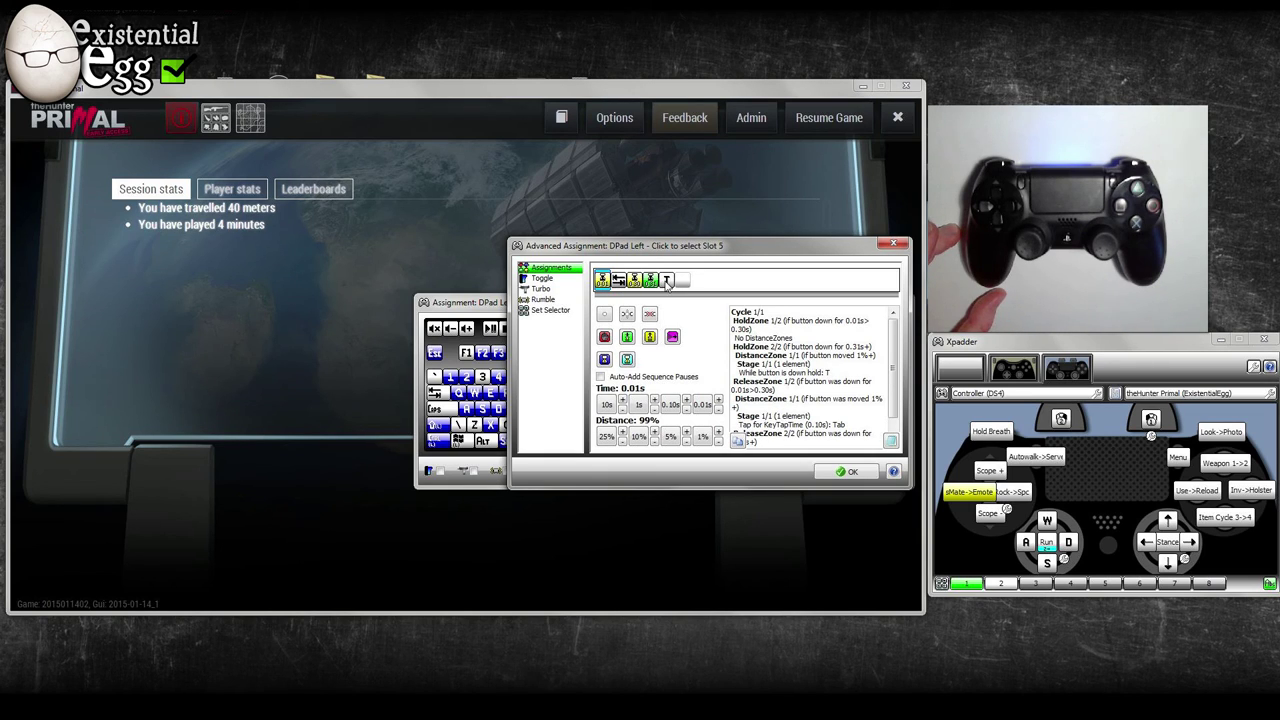
pyautogui.click(849, 471)
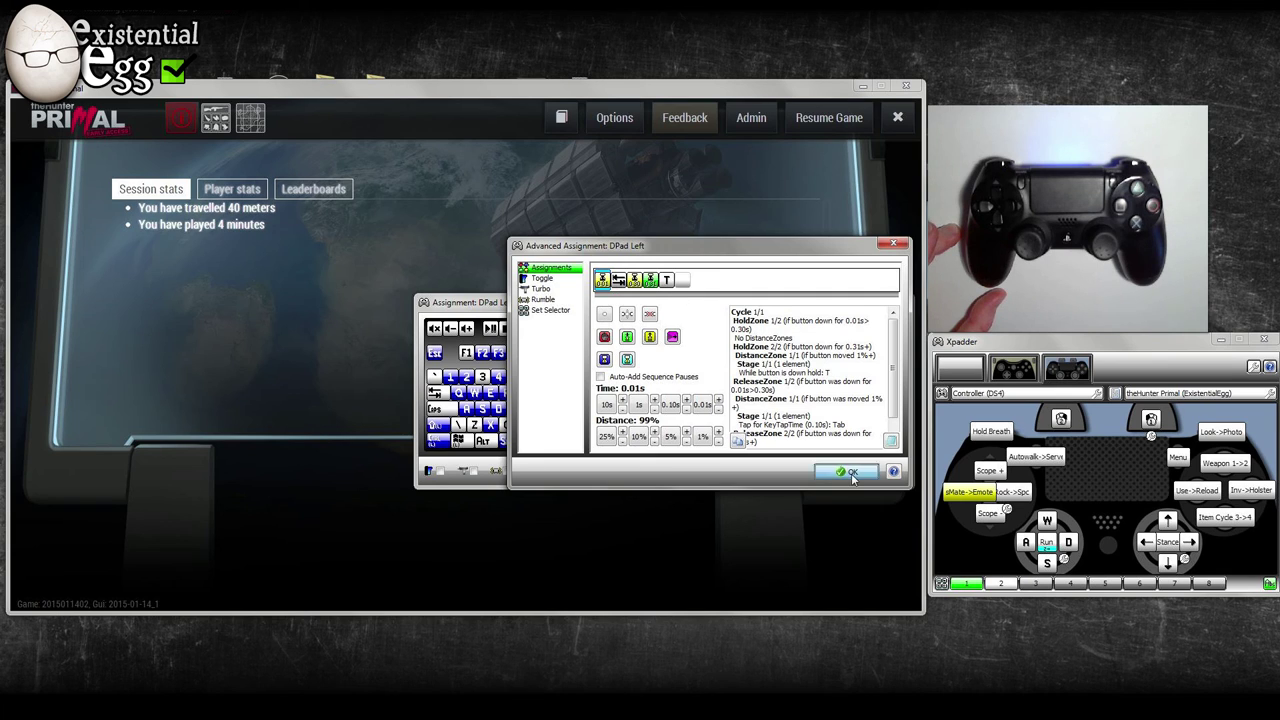
pyautogui.click(896, 302)
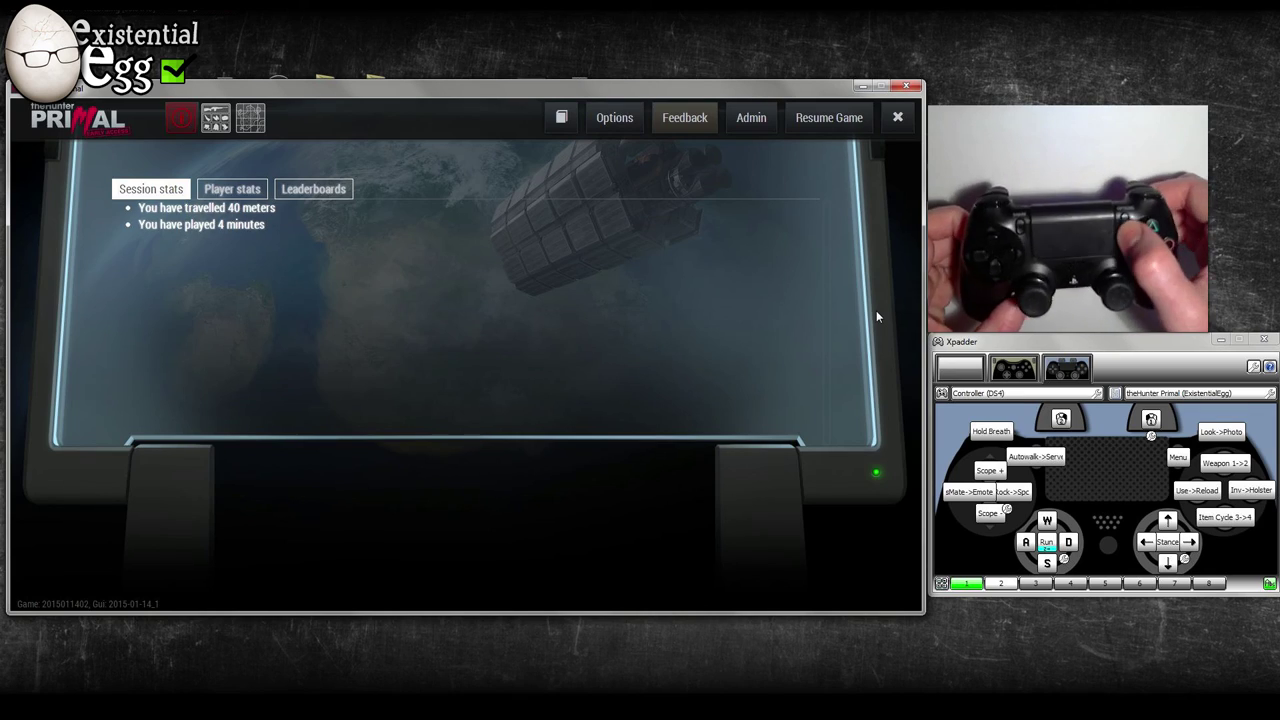
pyautogui.press('Escape')
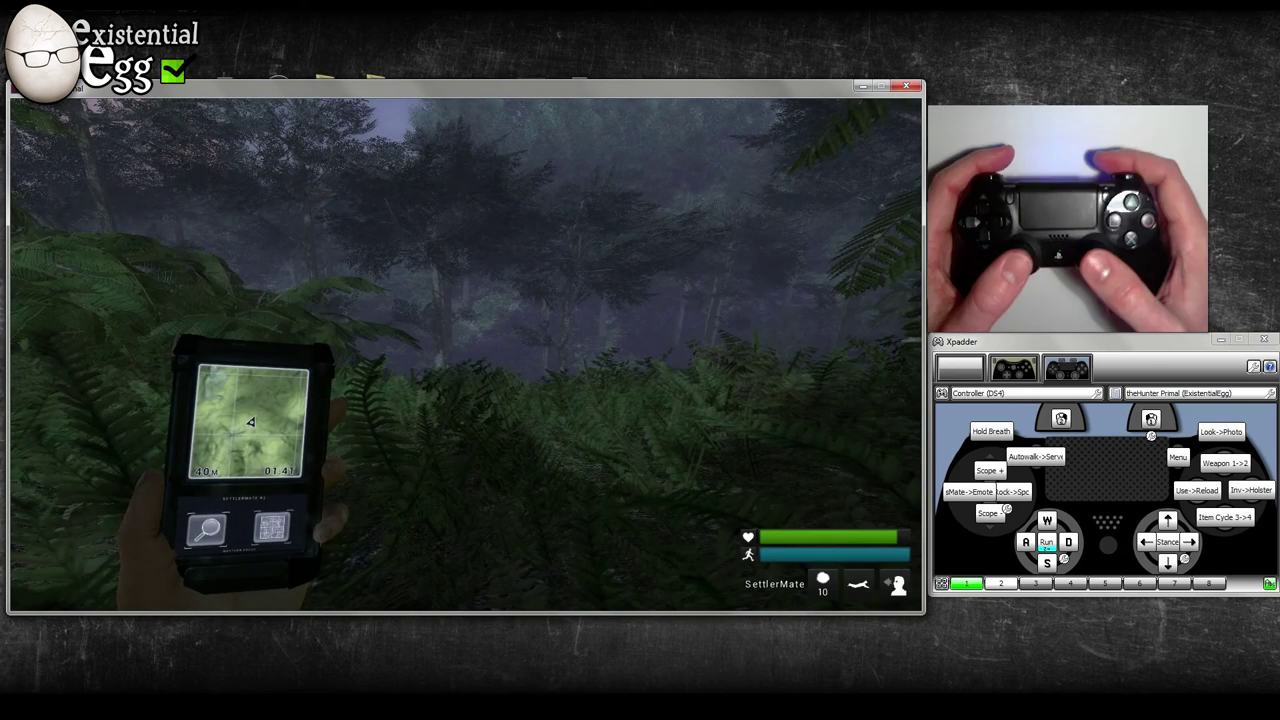
# Raise the character from prone to a crouch with the SettlerMate in hand and switch to the character-facing camera
pyautogui.press('Right')
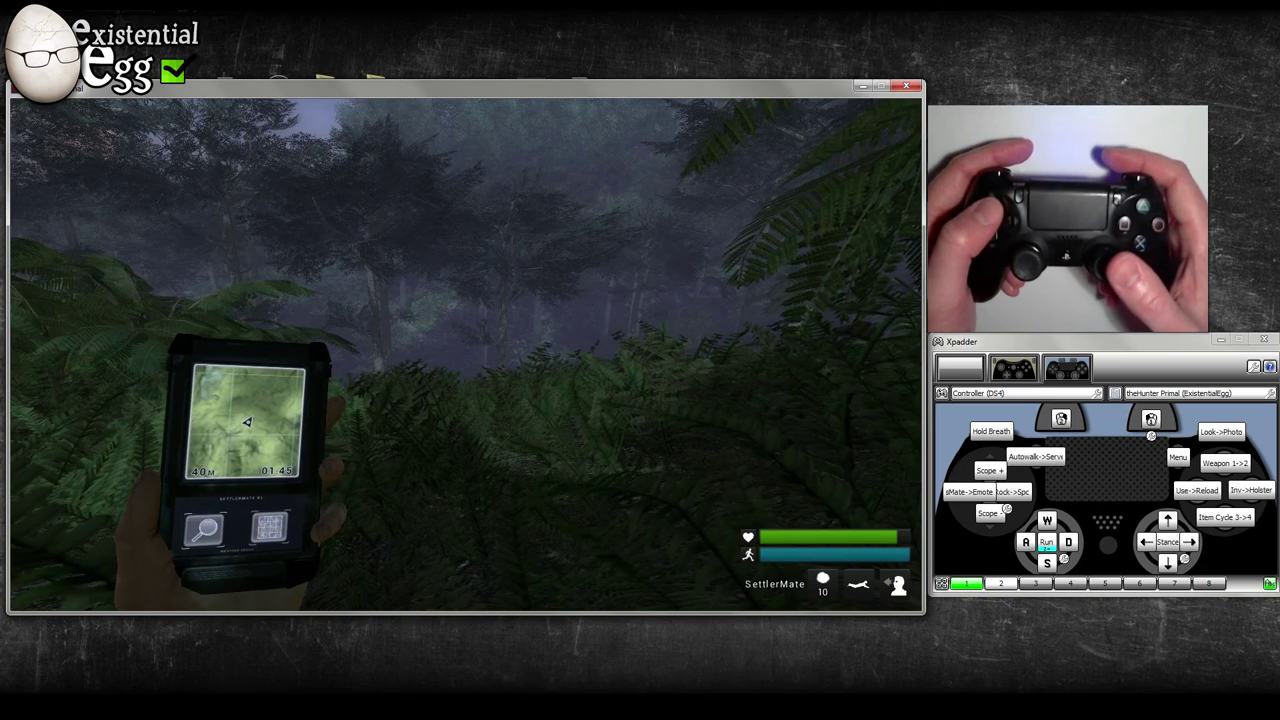
pyautogui.scroll(1, 466, 354)
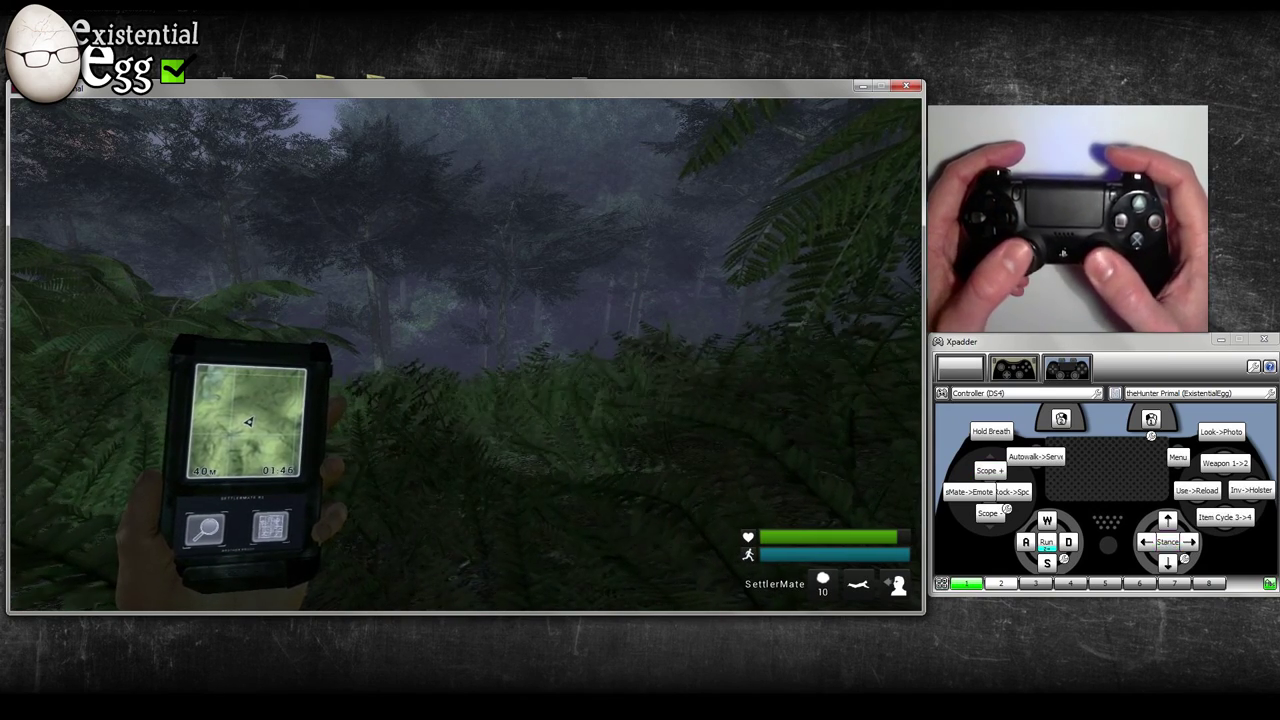
pyautogui.press('c')
pyautogui.press('alt')
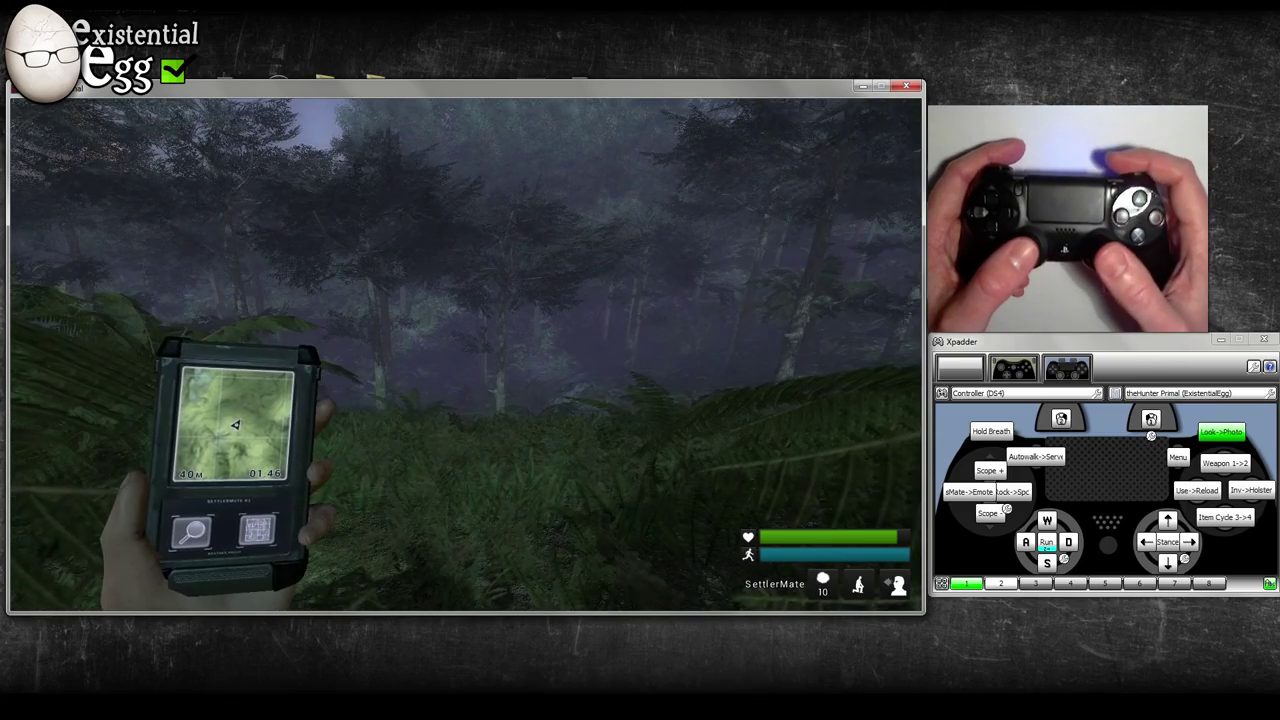
pyautogui.press('p')
# Zoom the character-facing camera in and out with the scope controls, and return to first-person view
pyautogui.scroll(3, 466, 354)
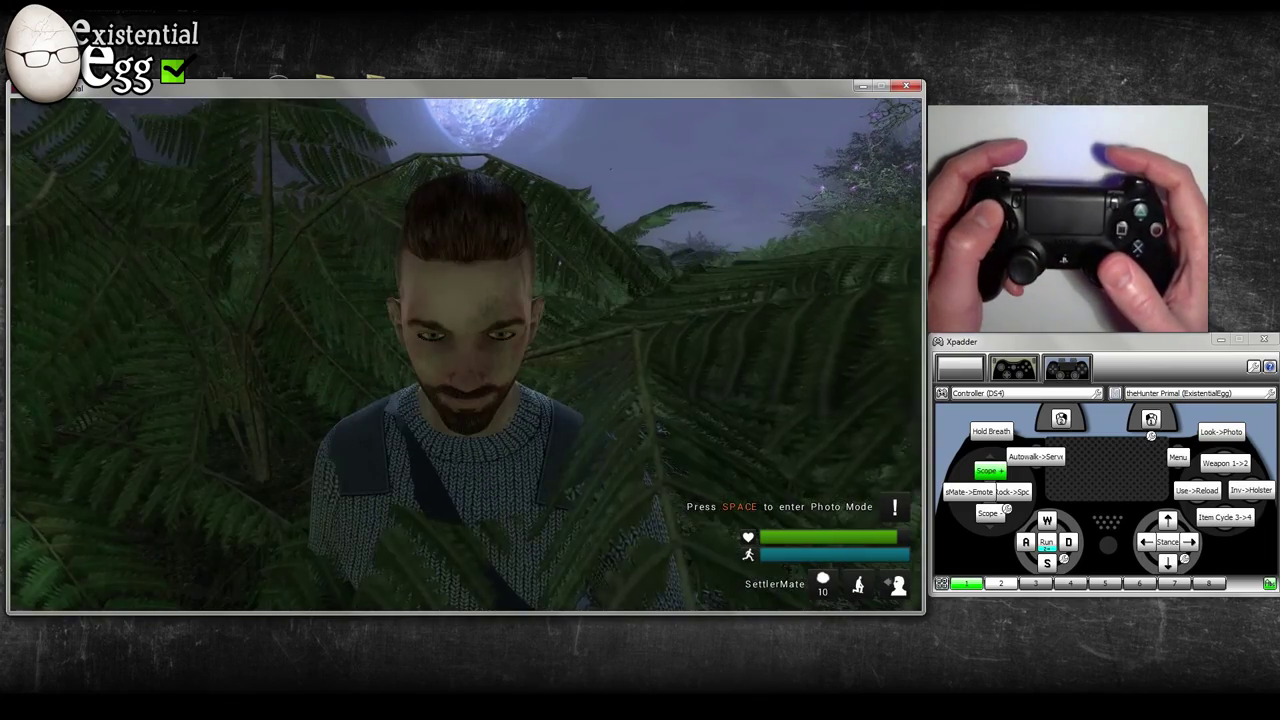
pyautogui.scroll(-2, 465, 355)
pyautogui.scroll(2, 465, 355)
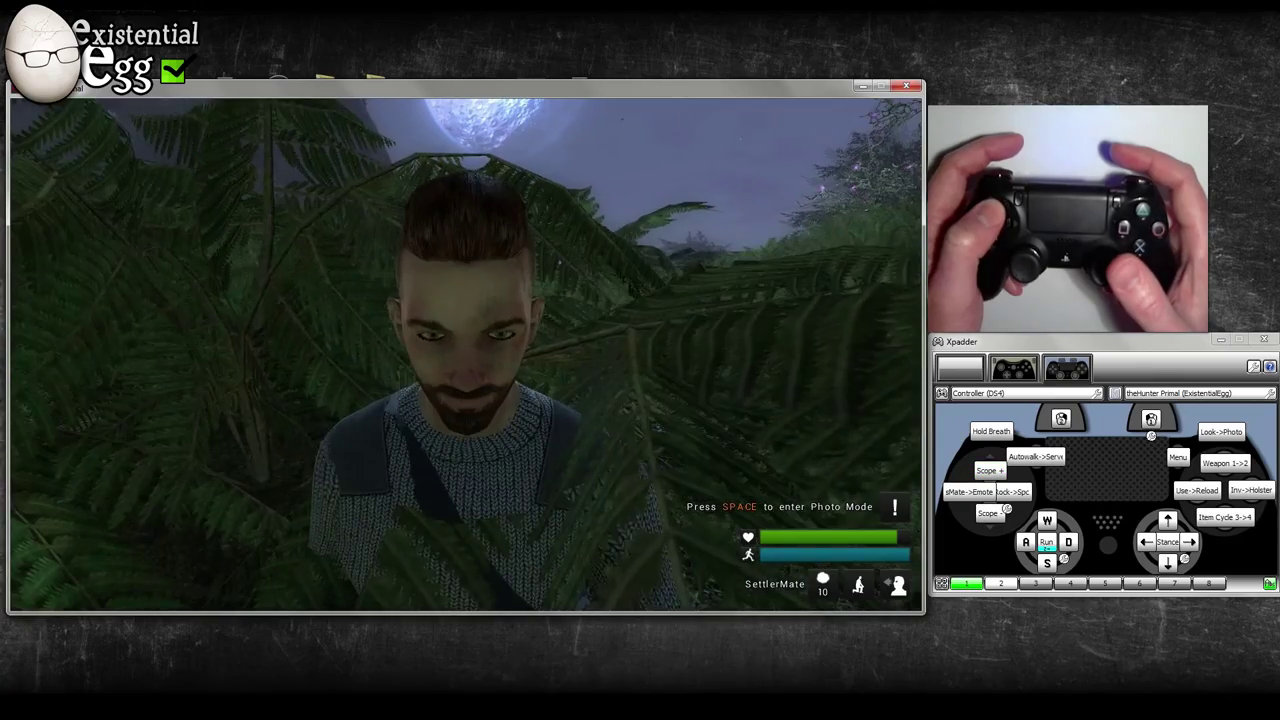
pyautogui.scroll(-2, 465, 355)
pyautogui.scroll(2, 465, 355)
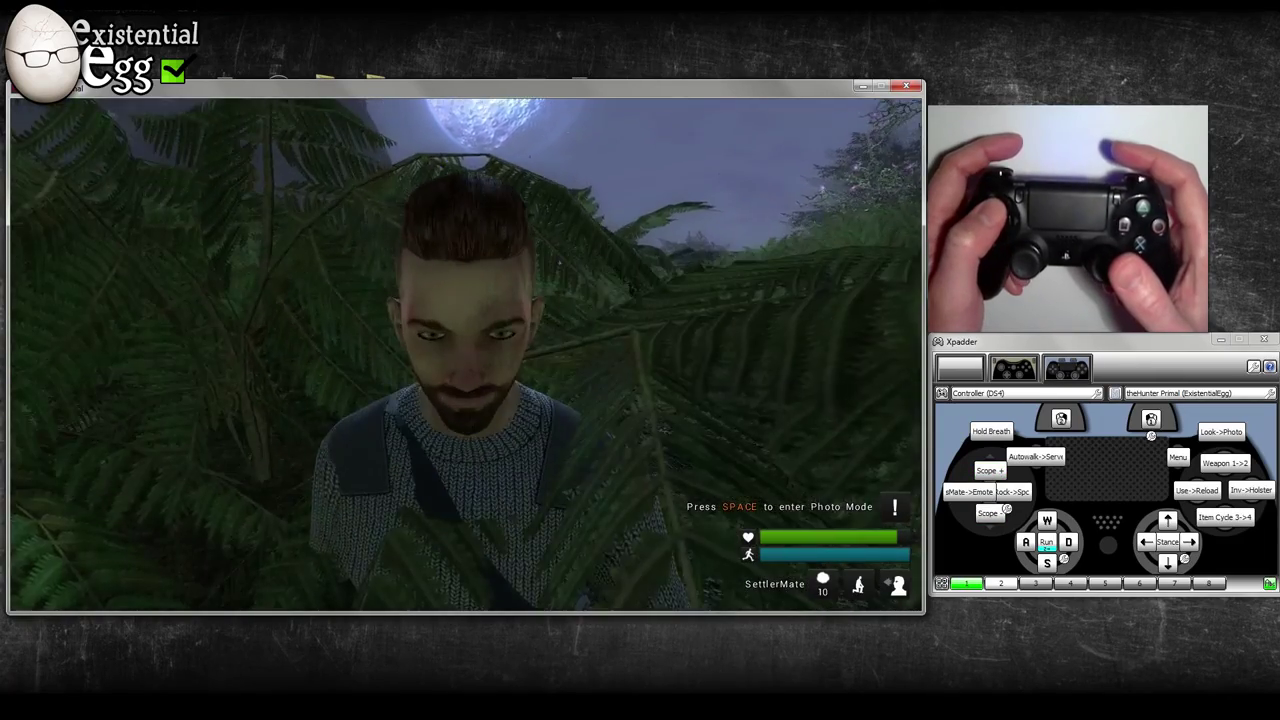
pyautogui.press('p')
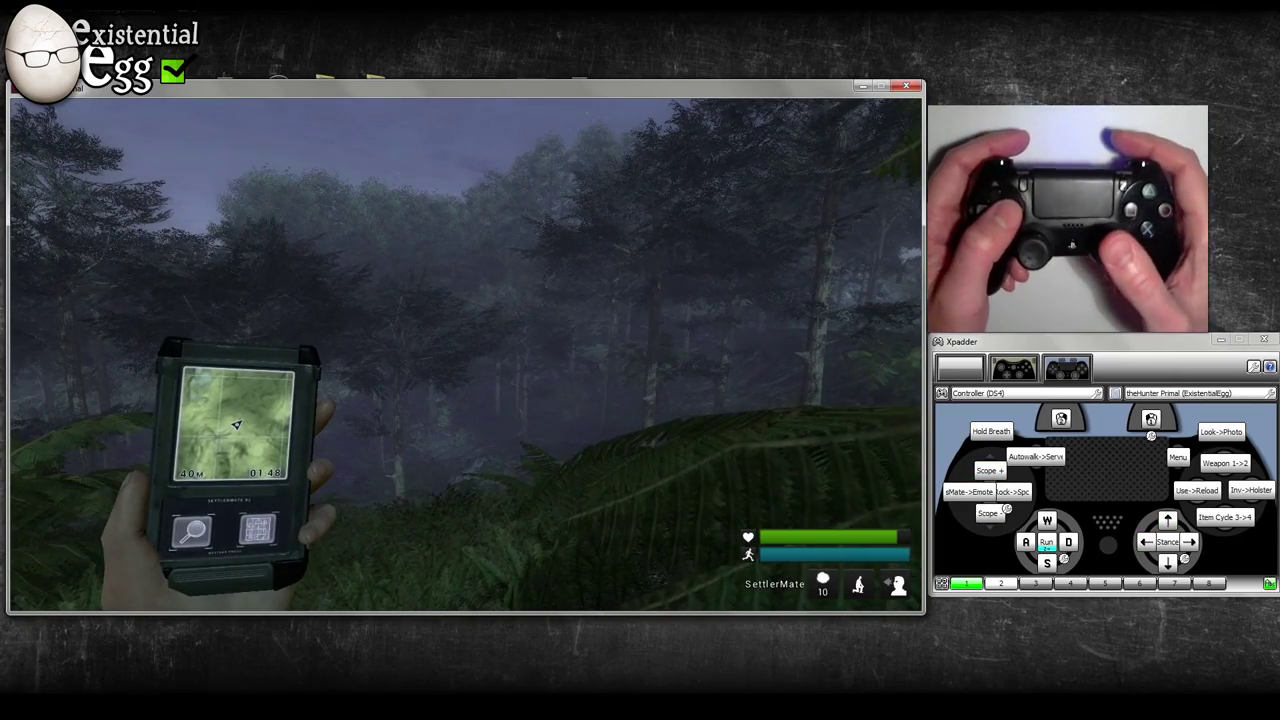
# Throw one rock with the SettlerMate put away, and move forward with the device back in hand
pyautogui.press('g')
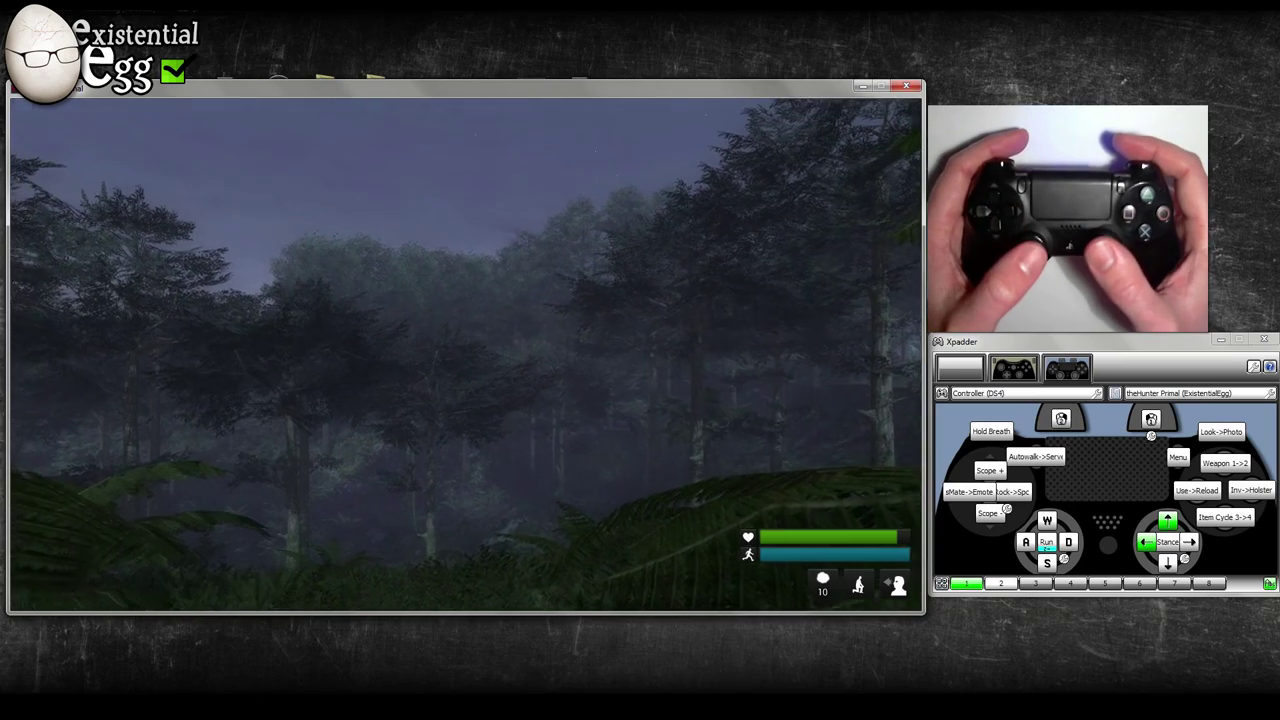
pyautogui.press('q')
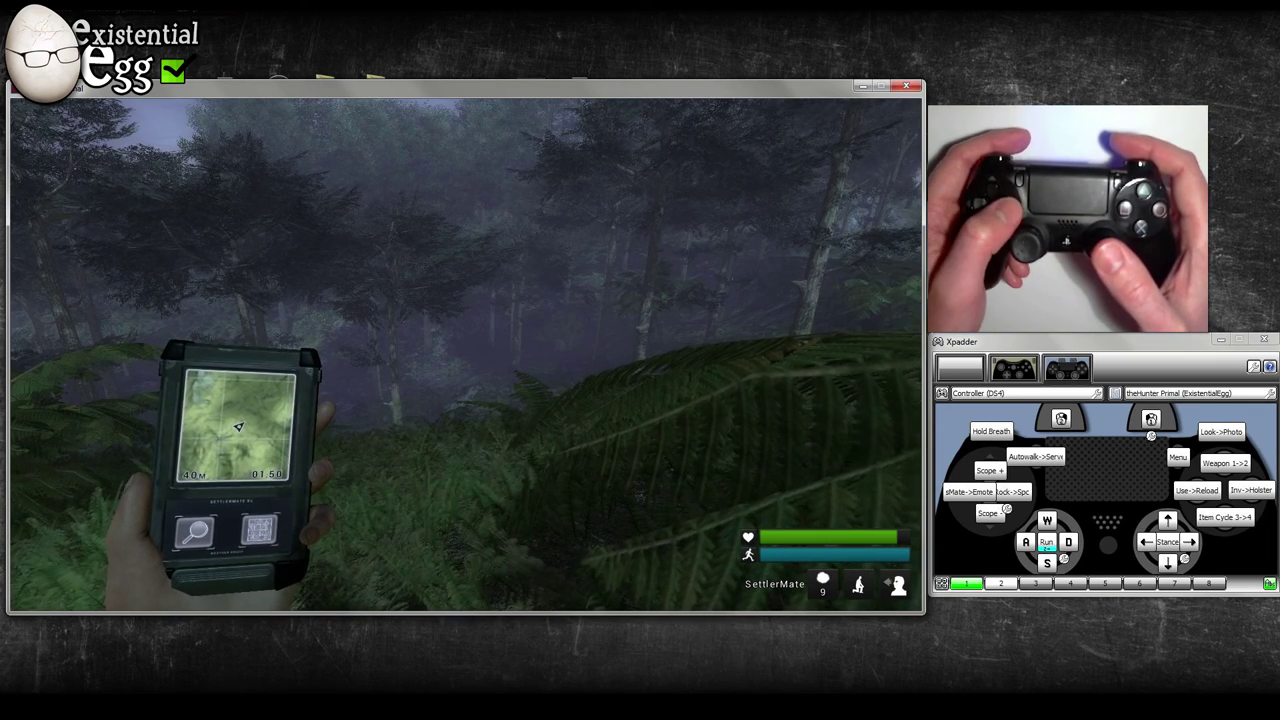
pyautogui.press('w')
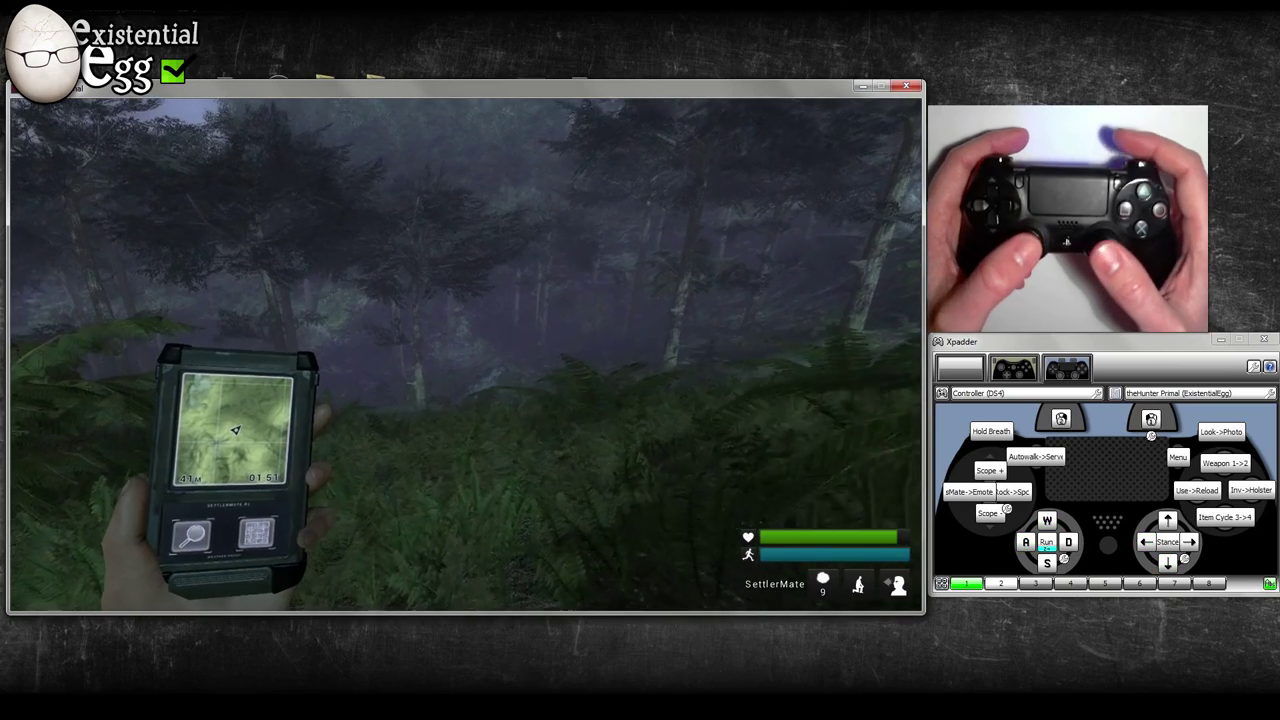
# Switch to the character-facing camera, enter Photo Mode, and return to first-person view
pyautogui.press('p')
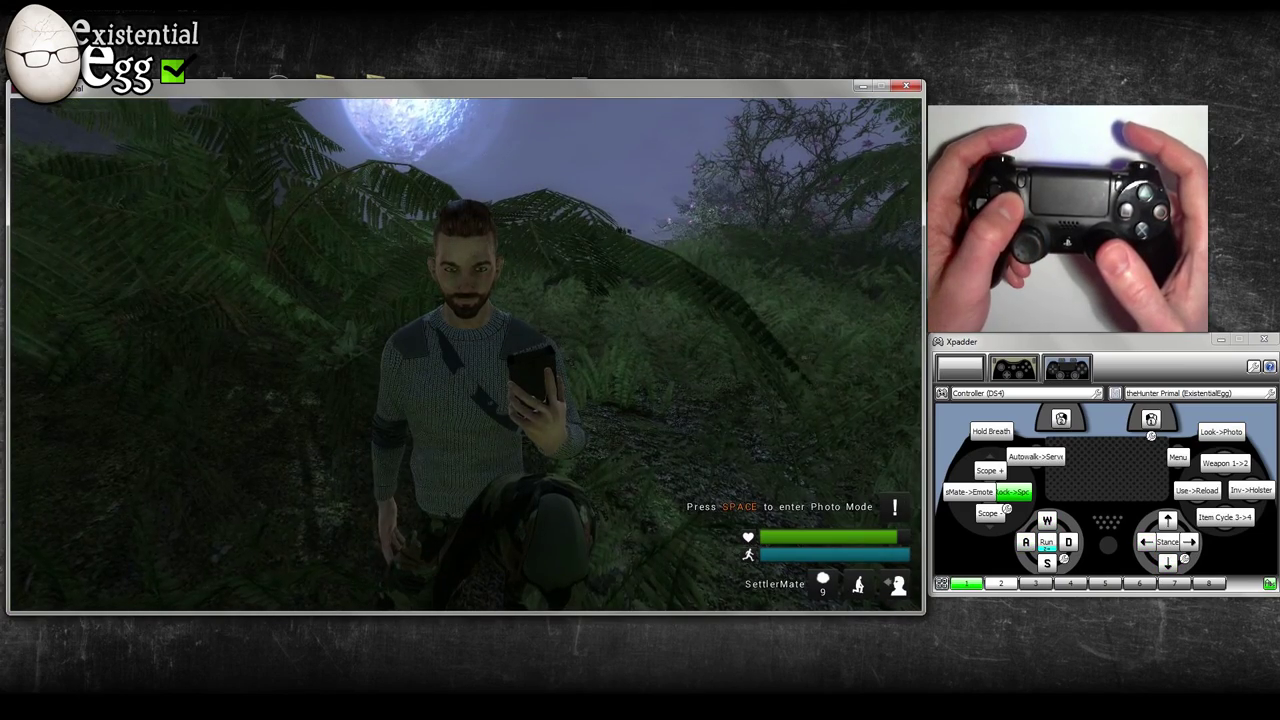
pyautogui.press('space')
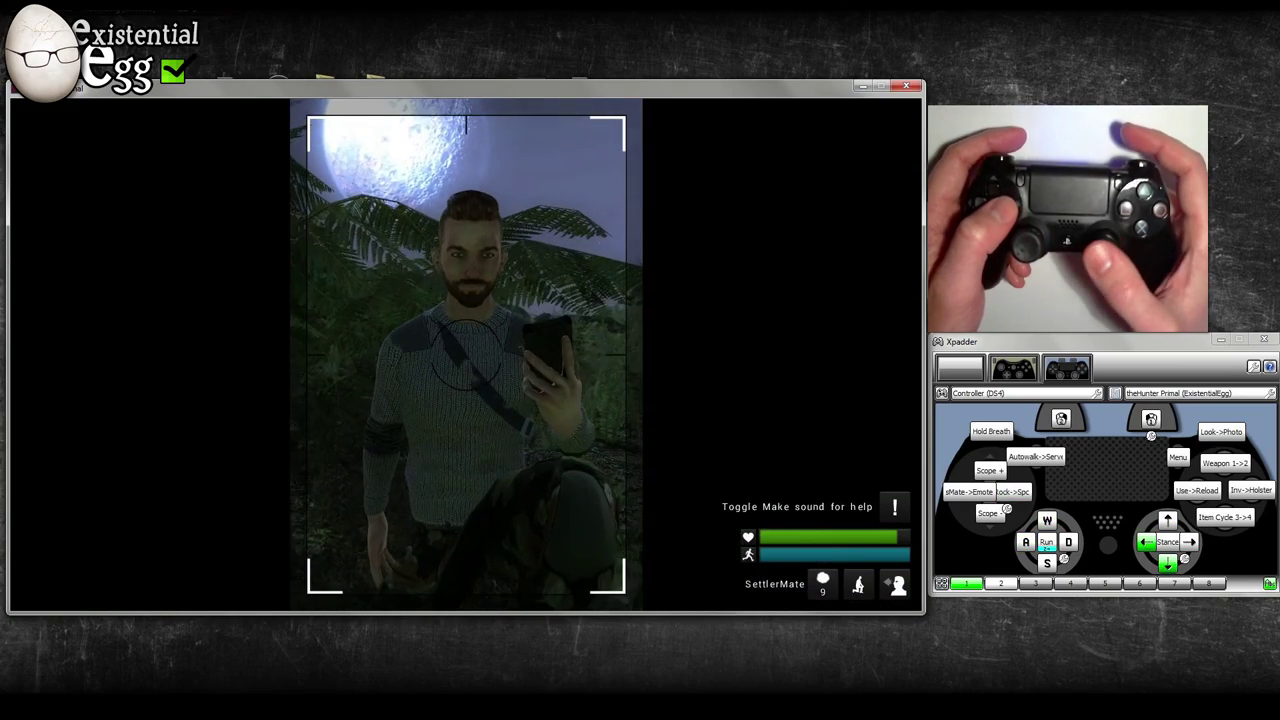
pyautogui.press('space')
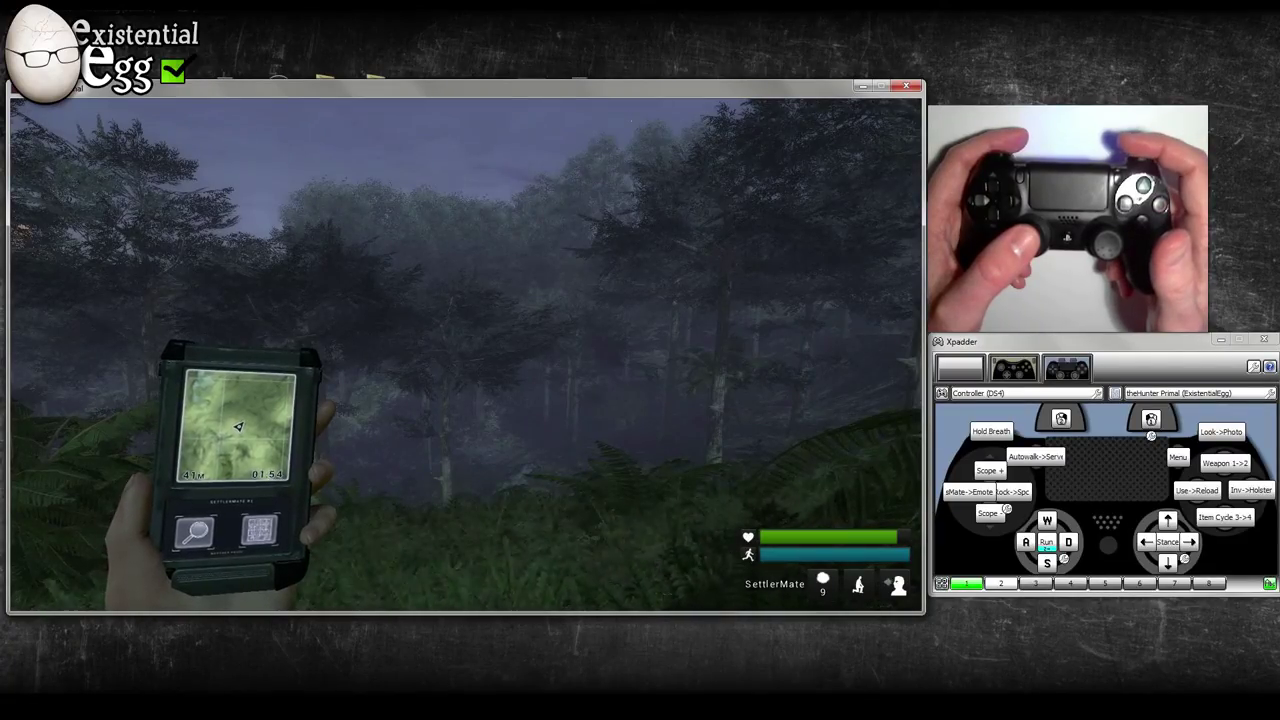
# Look freely around the crouching character and down at the arm holding the SettlerMate, and restore the normal forward view
pyautogui.press('space')
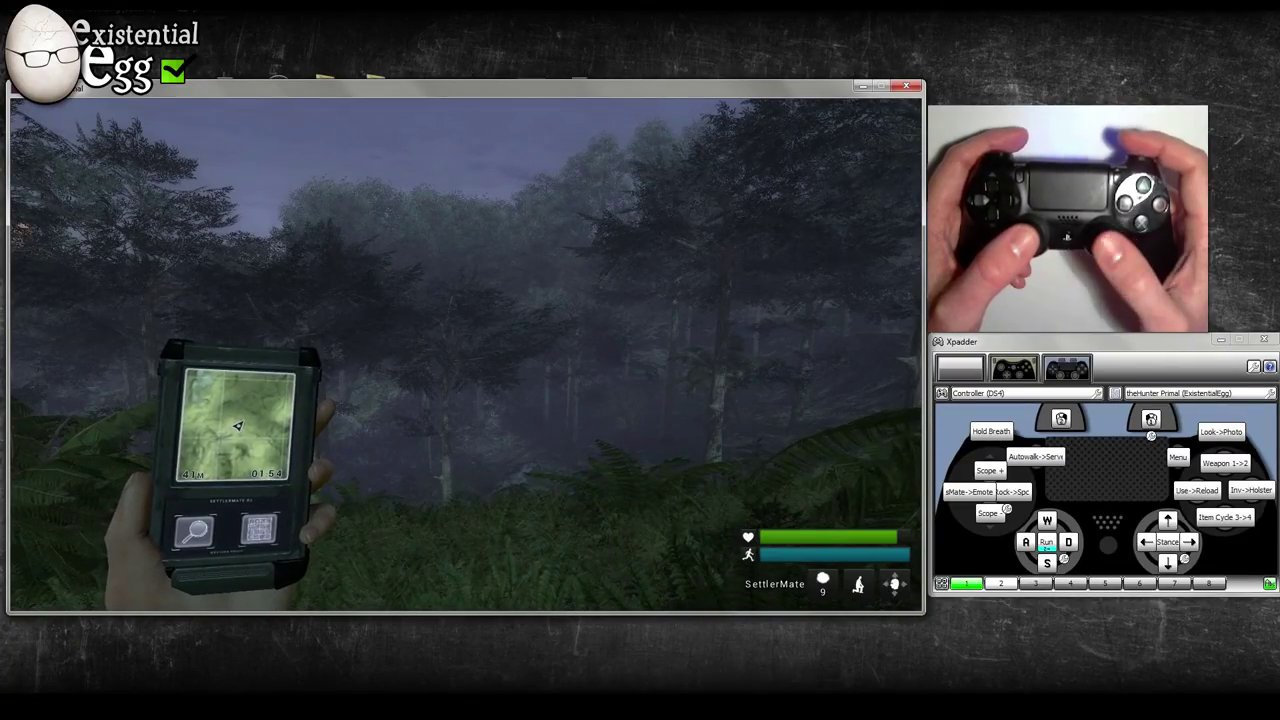
pyautogui.press('Down')
pyautogui.press('Left')
pyautogui.press('Up')
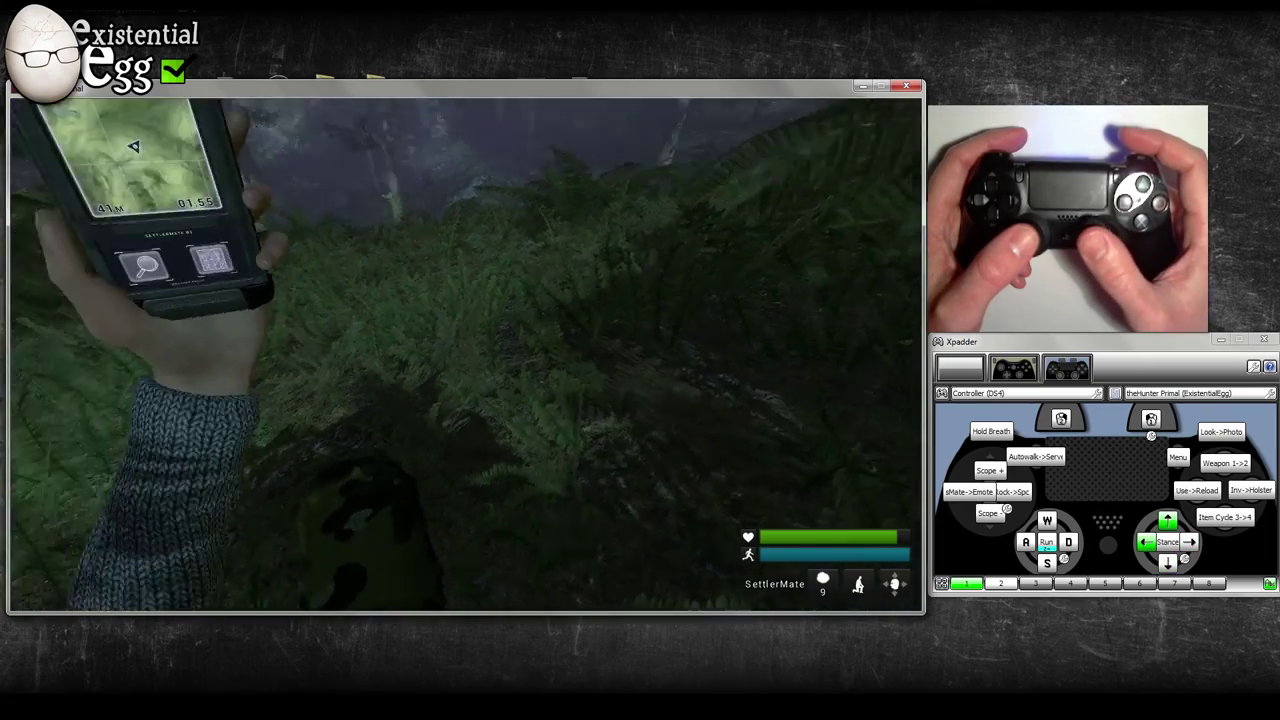
pyautogui.press('Right')
pyautogui.press('Down')
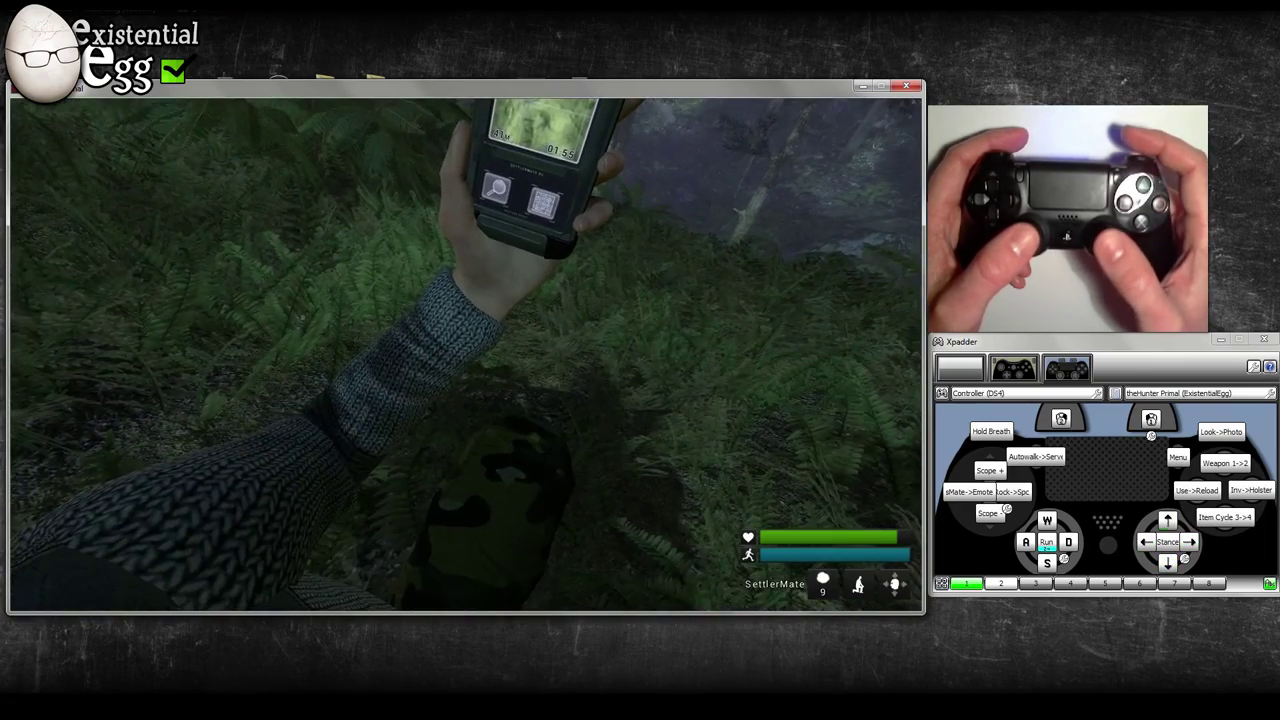
pyautogui.press('Up')
pyautogui.press('space')
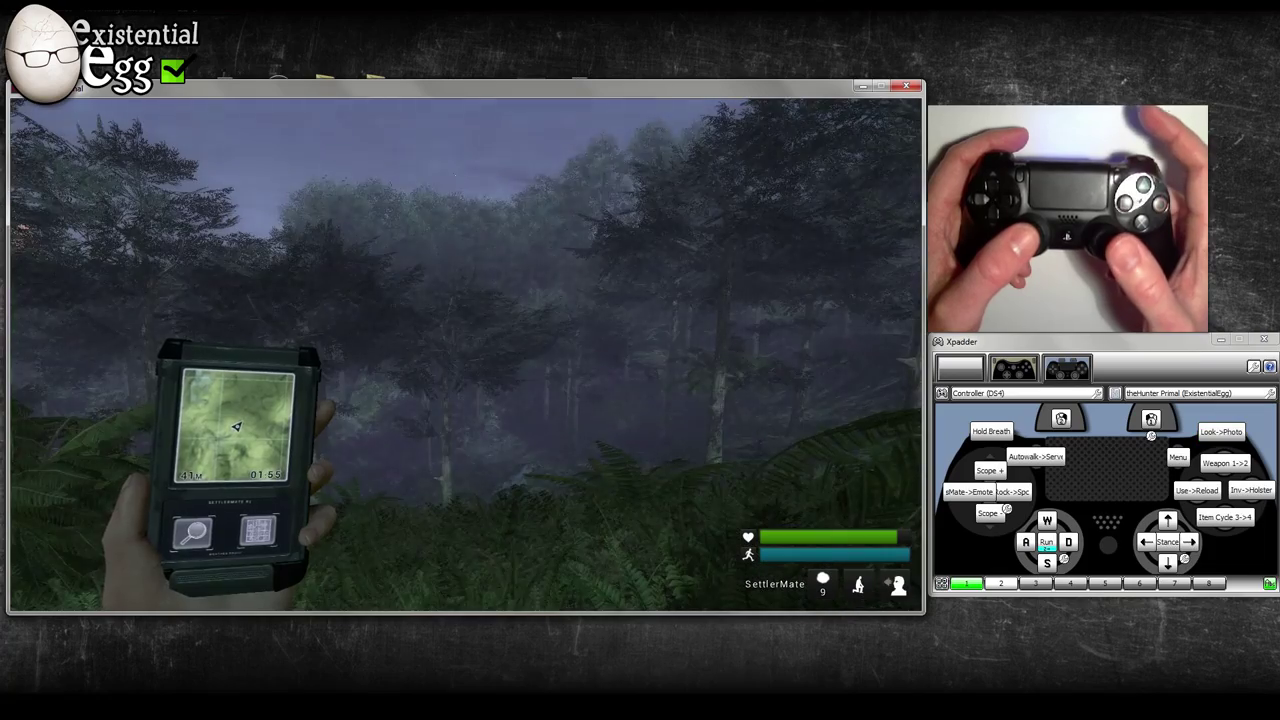
# Orbit the character-facing camera around the crouching character from several angles, and return to first-person view
pyautogui.press('Left')
pyautogui.press('Down')
pyautogui.press('alt')
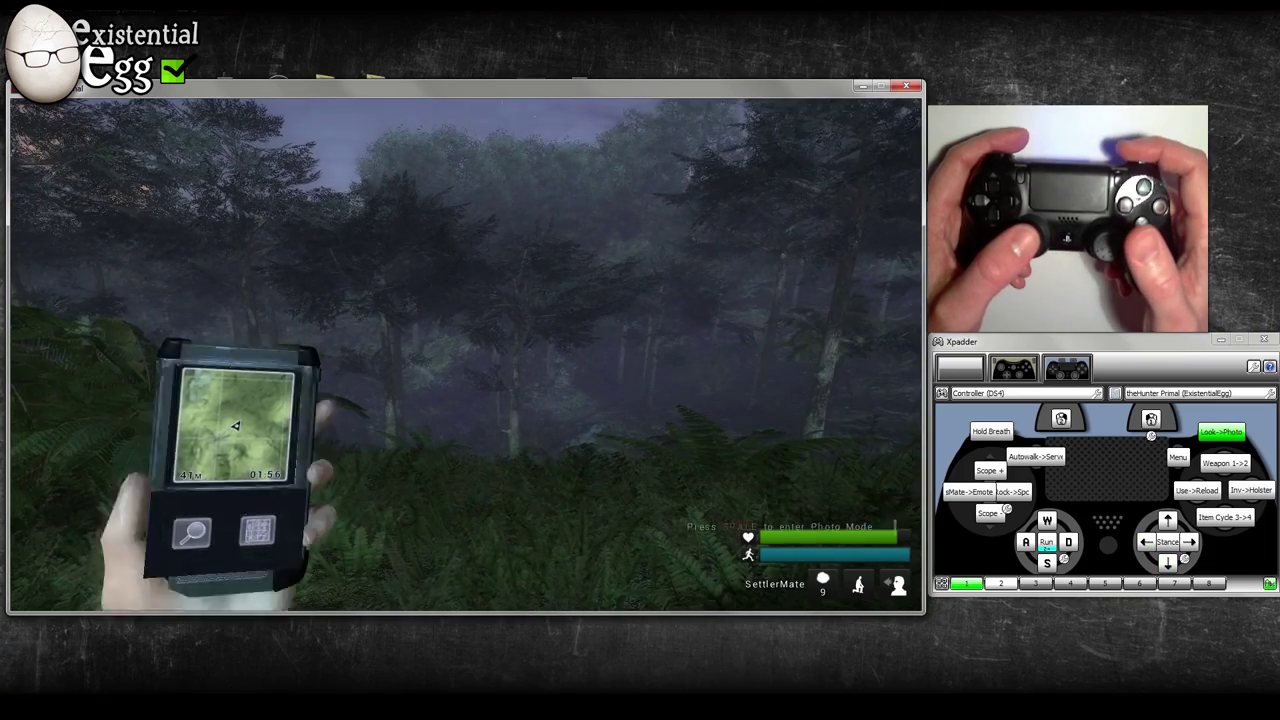
pyautogui.press('Left')
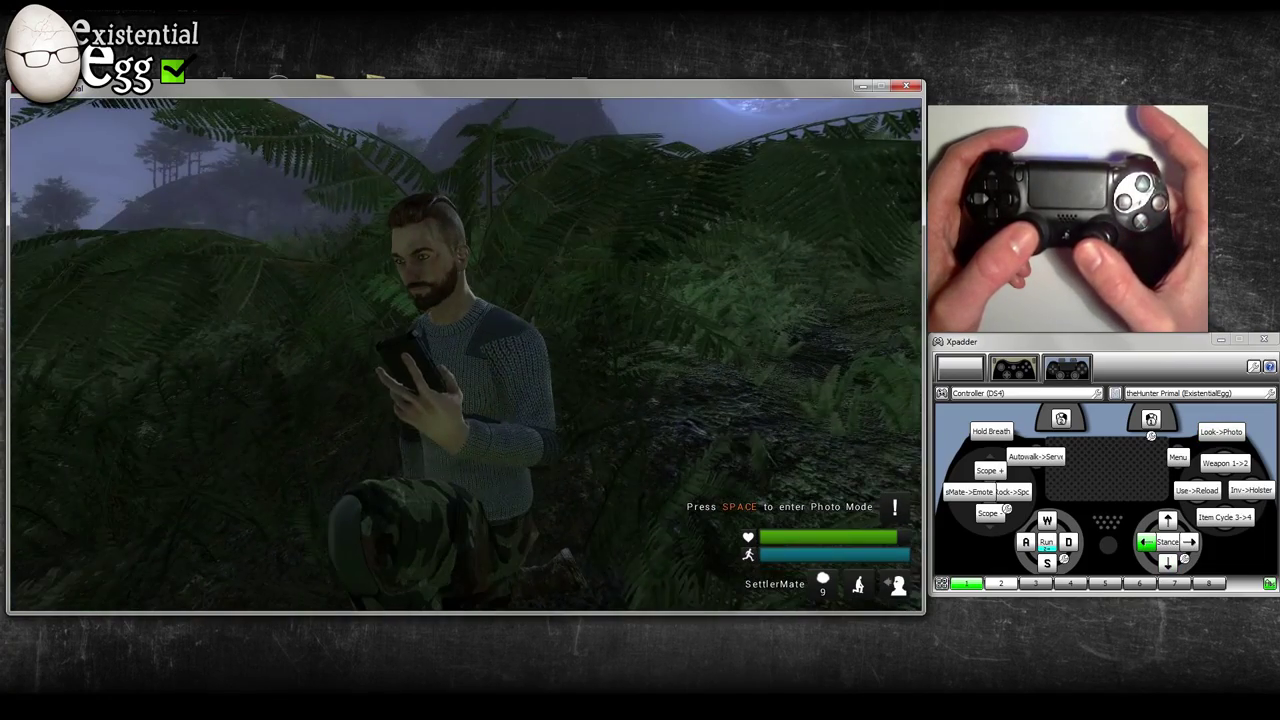
pyautogui.press('Up')
pyautogui.press('Right')
pyautogui.press('Down')
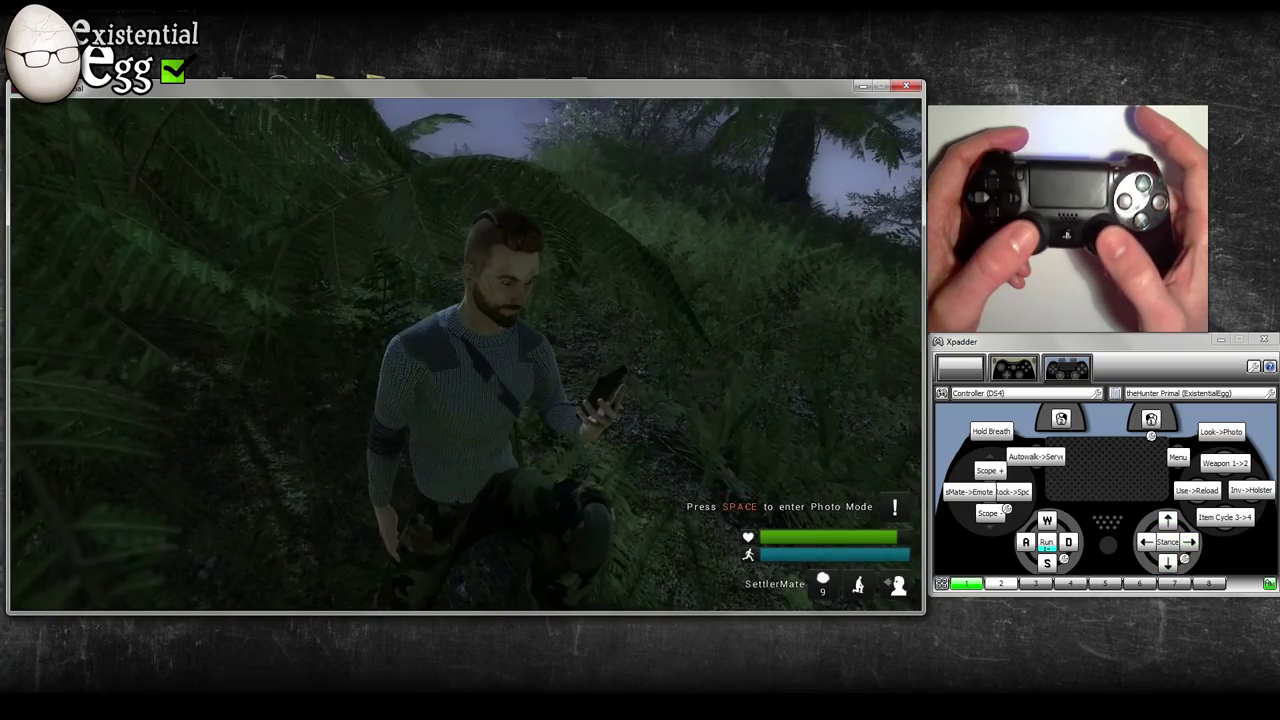
pyautogui.press('Left')
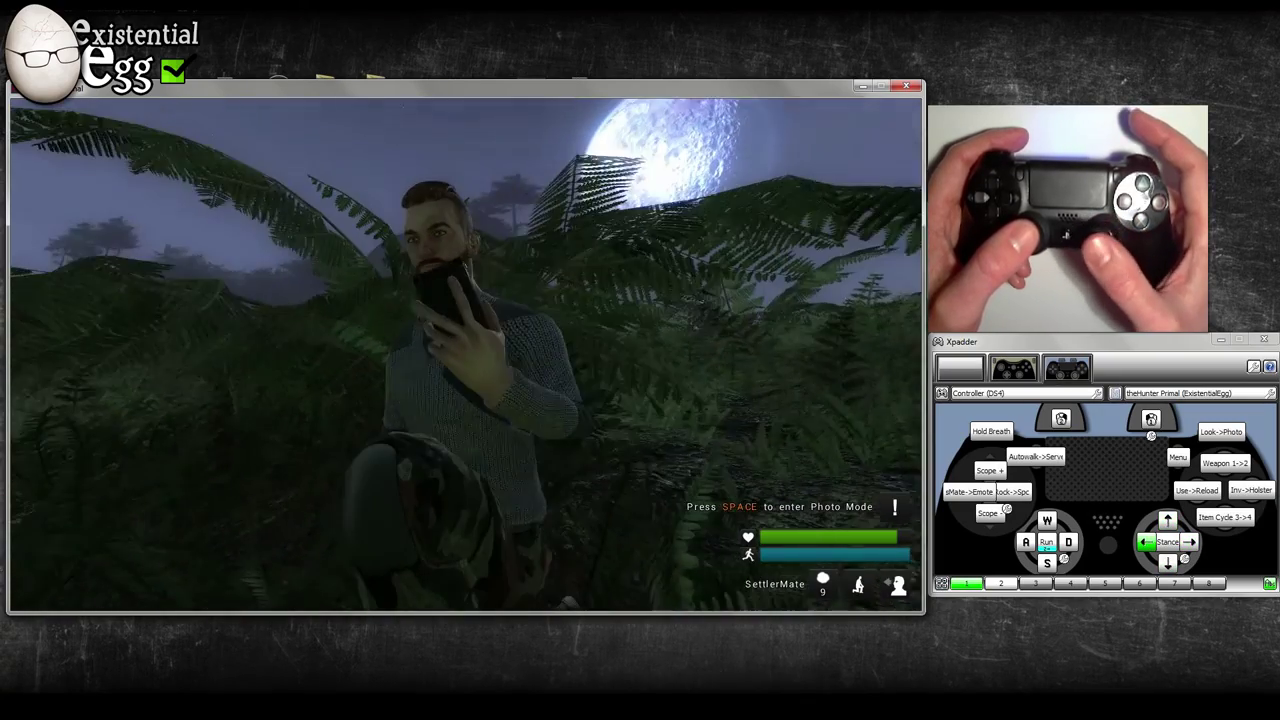
pyautogui.press('v')
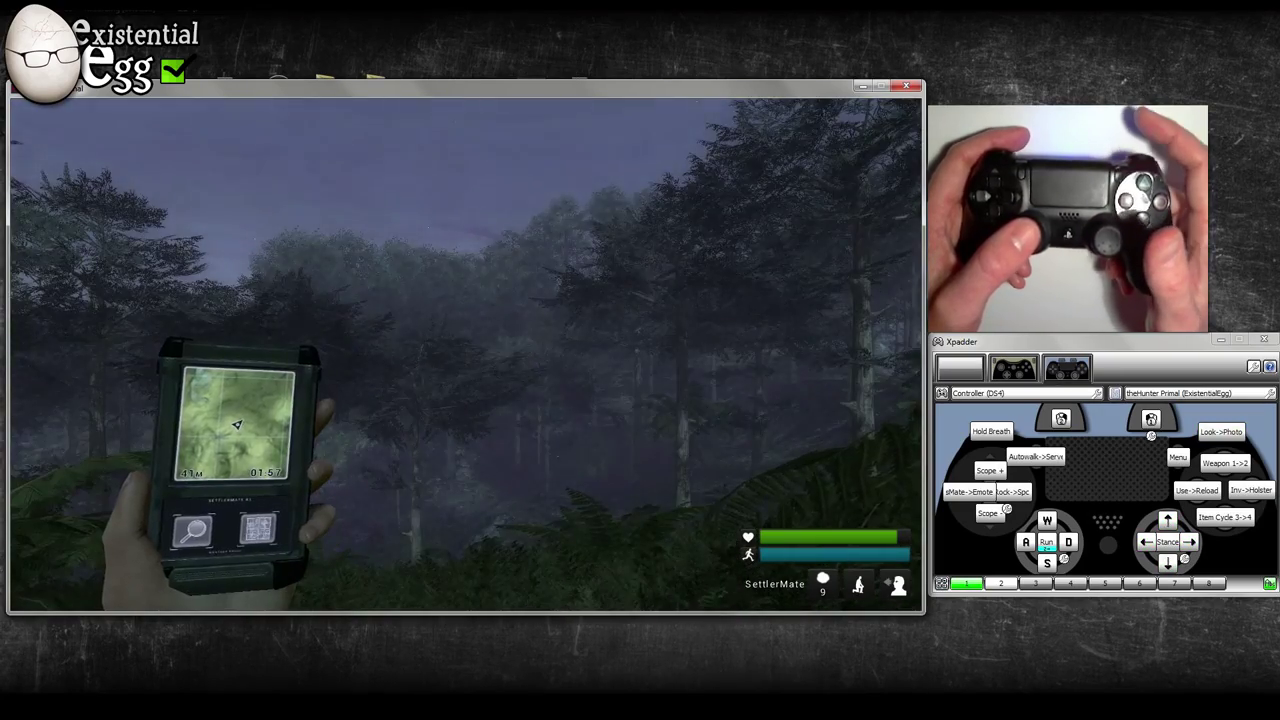
# Equip the .308 rifle in place of the SettlerMate, switch to the bow with Basic Arrows, and holster the weapon
pyautogui.moveTo(465, 355)
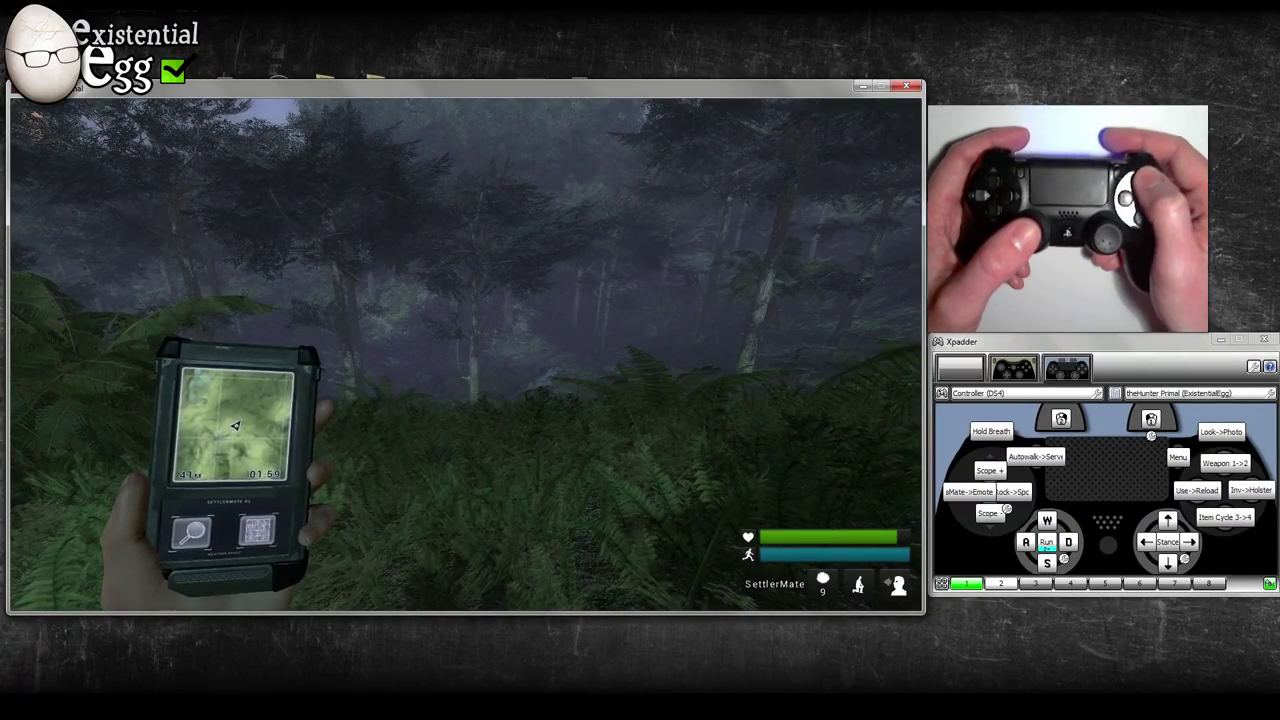
pyautogui.press('1')
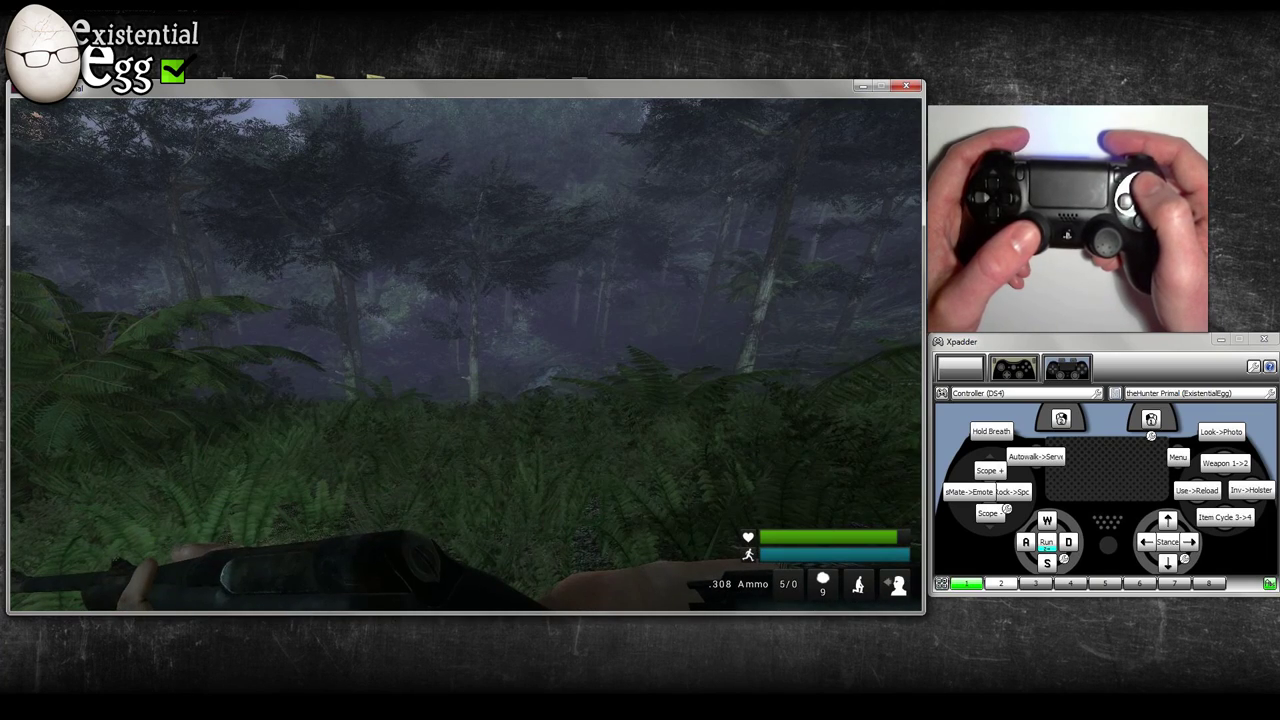
pyautogui.press('2')
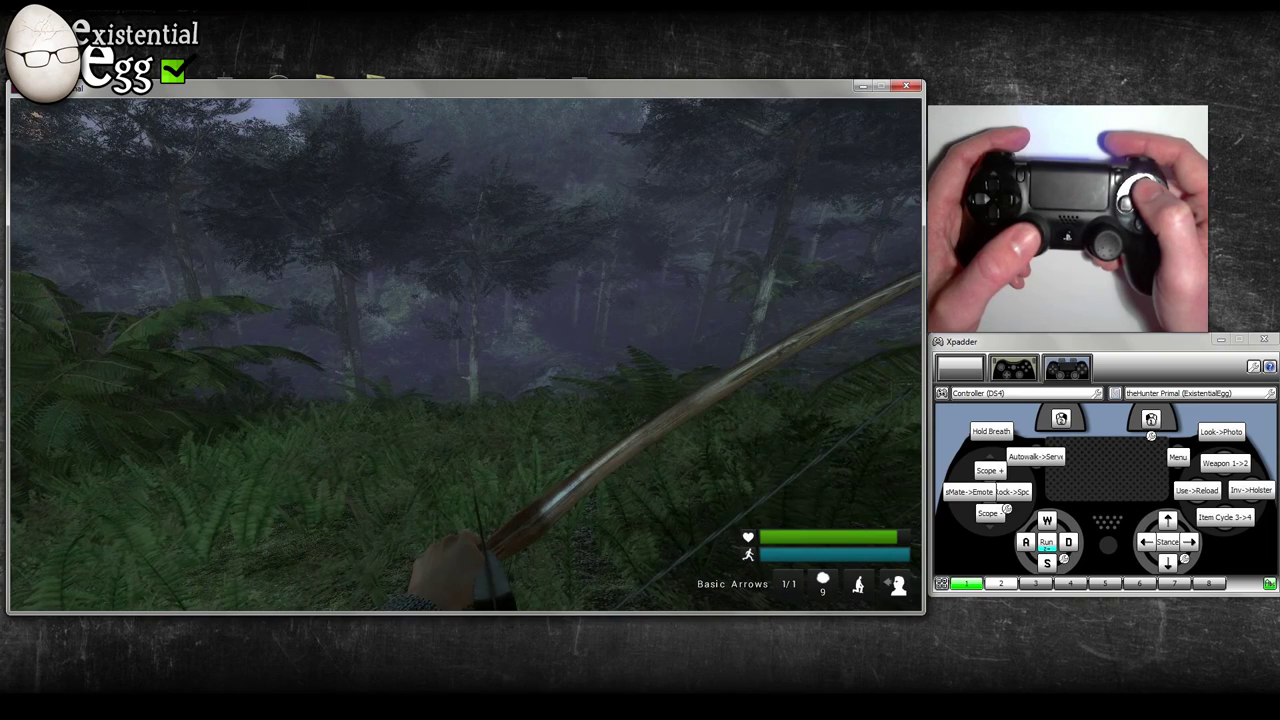
pyautogui.press('1')
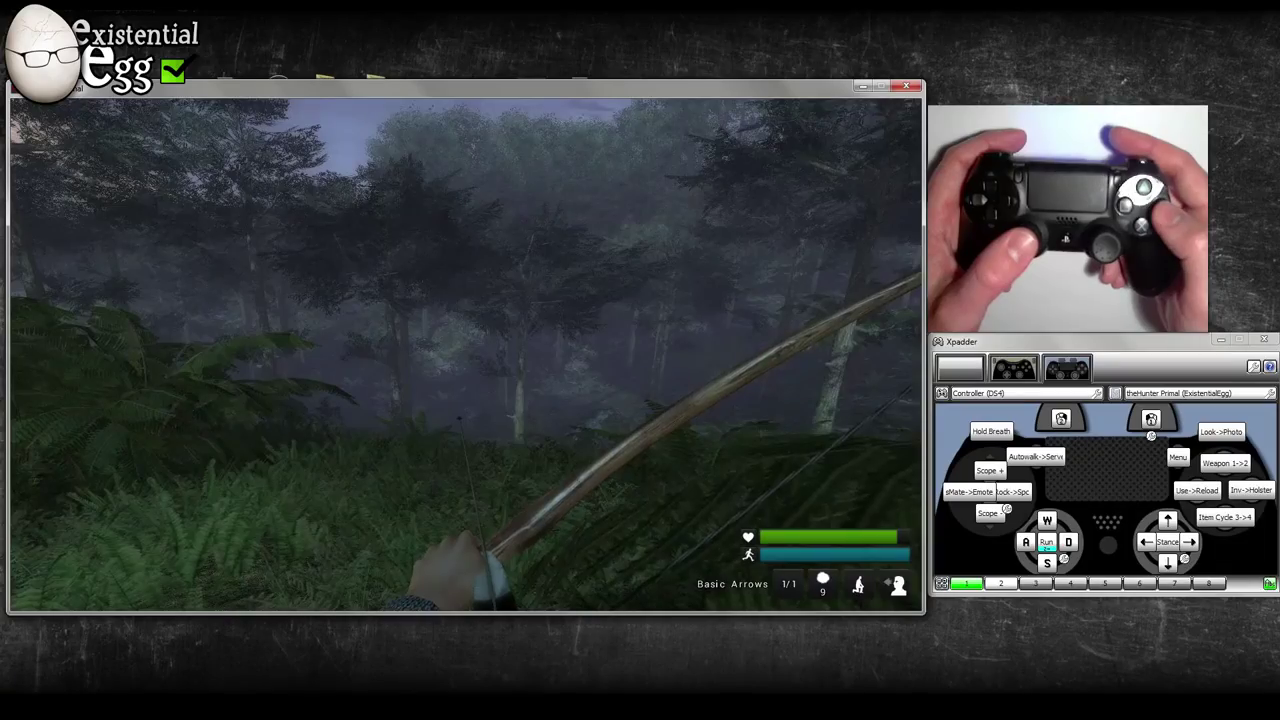
pyautogui.press('i')
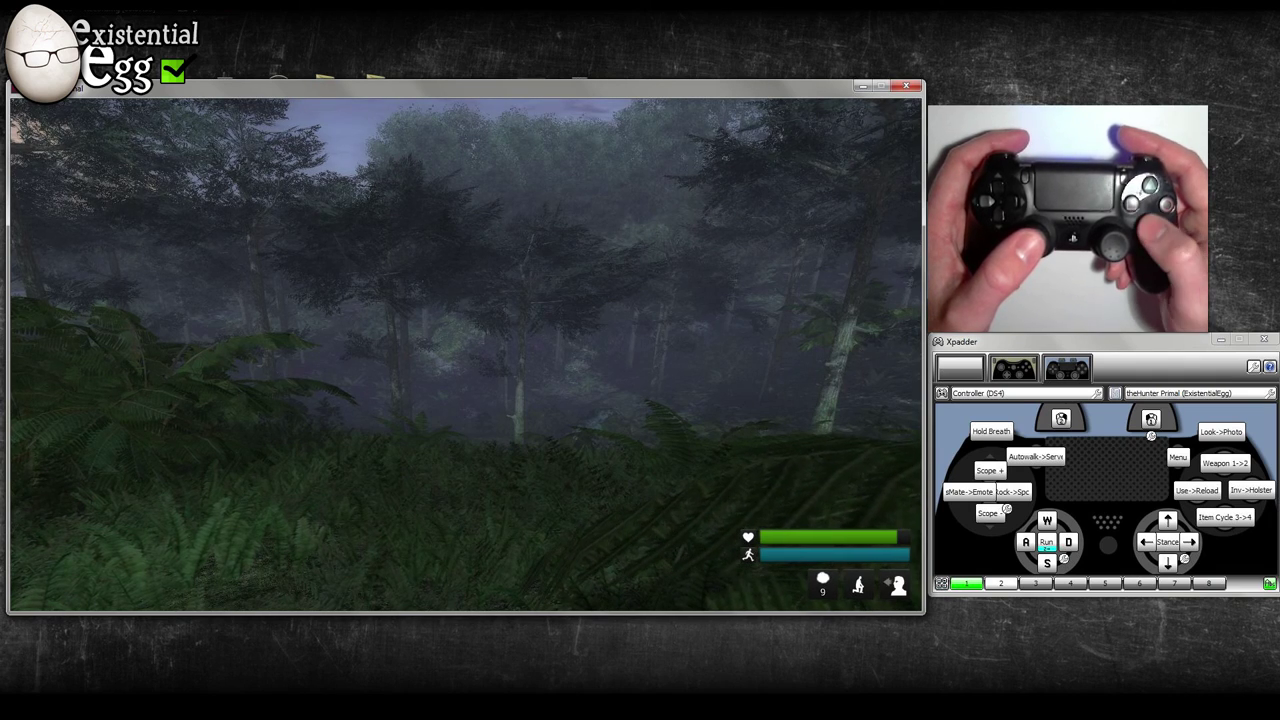
pyautogui.press('3')
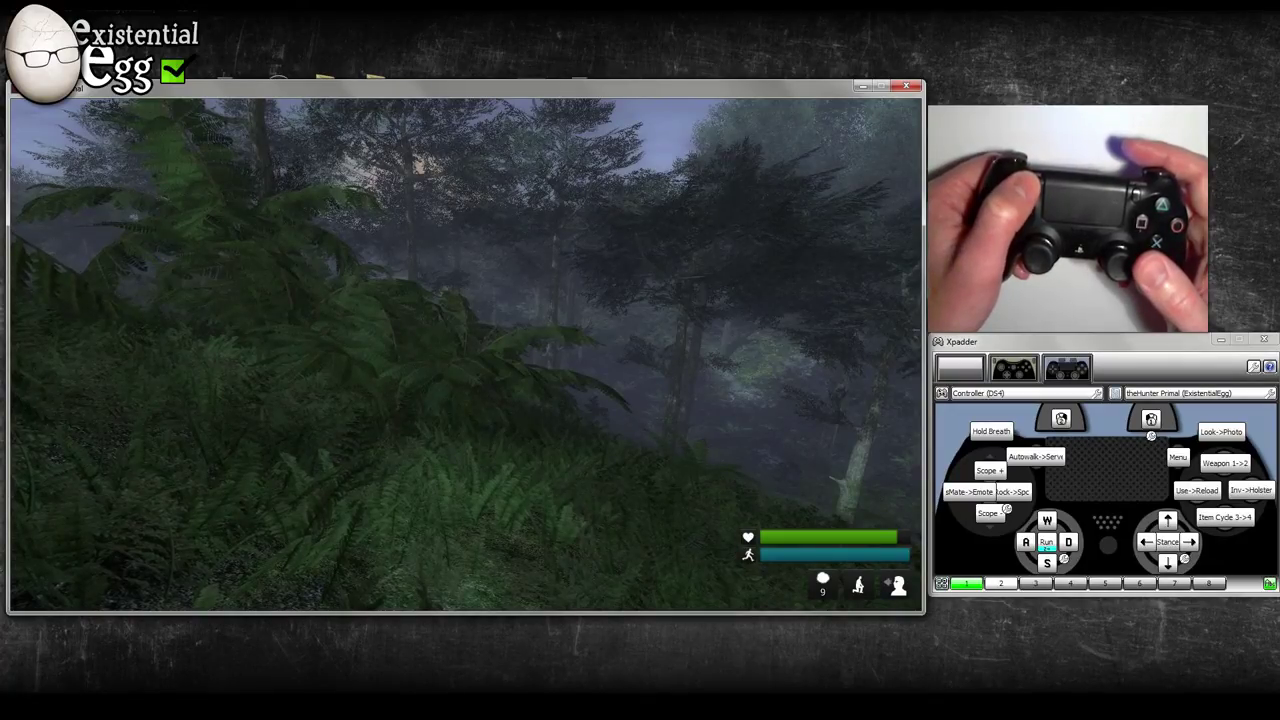
# Move the empty-handed character forward through the fern-covered forest, strafing and turning the view in different directions
pyautogui.press('shift')
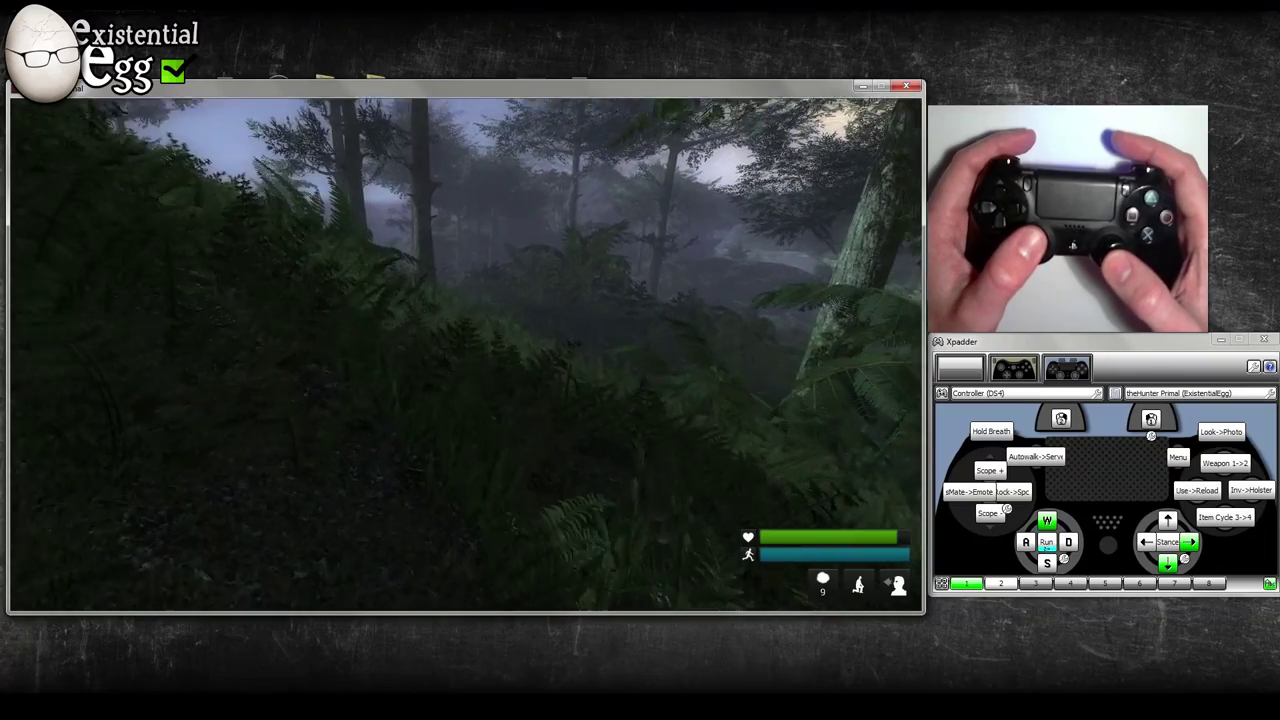
pyautogui.press('a')
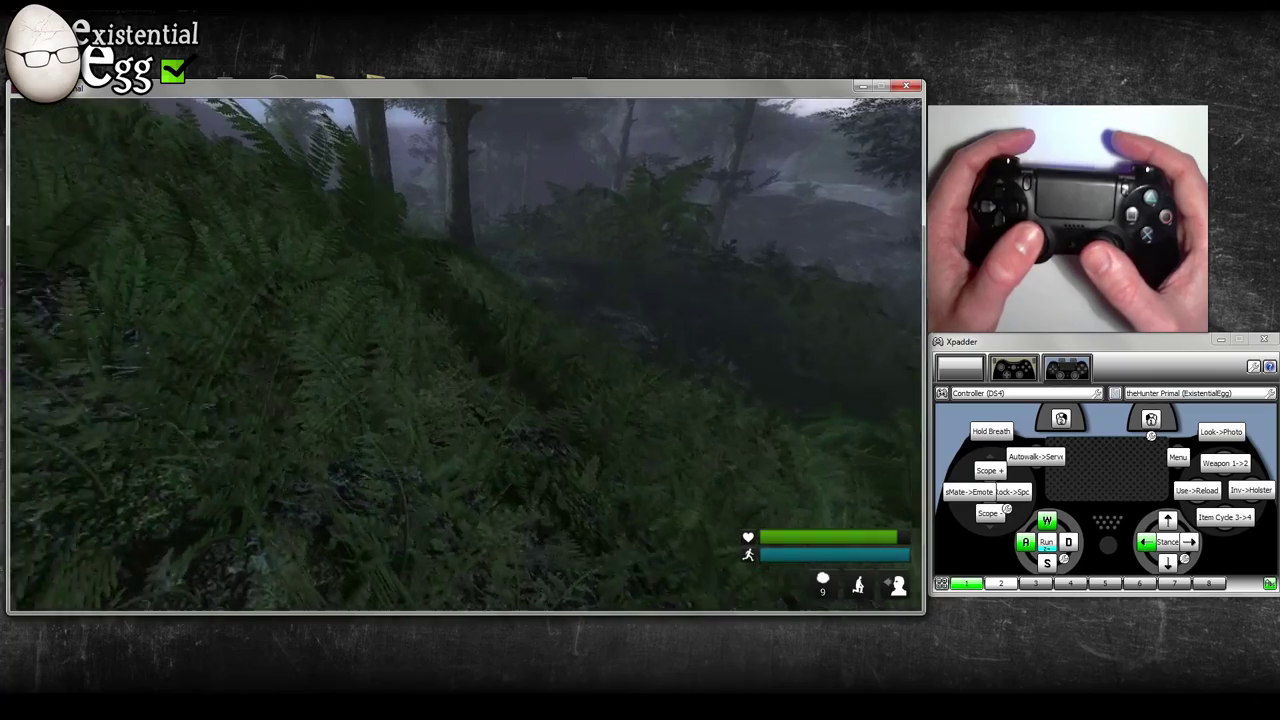
pyautogui.press('Left')
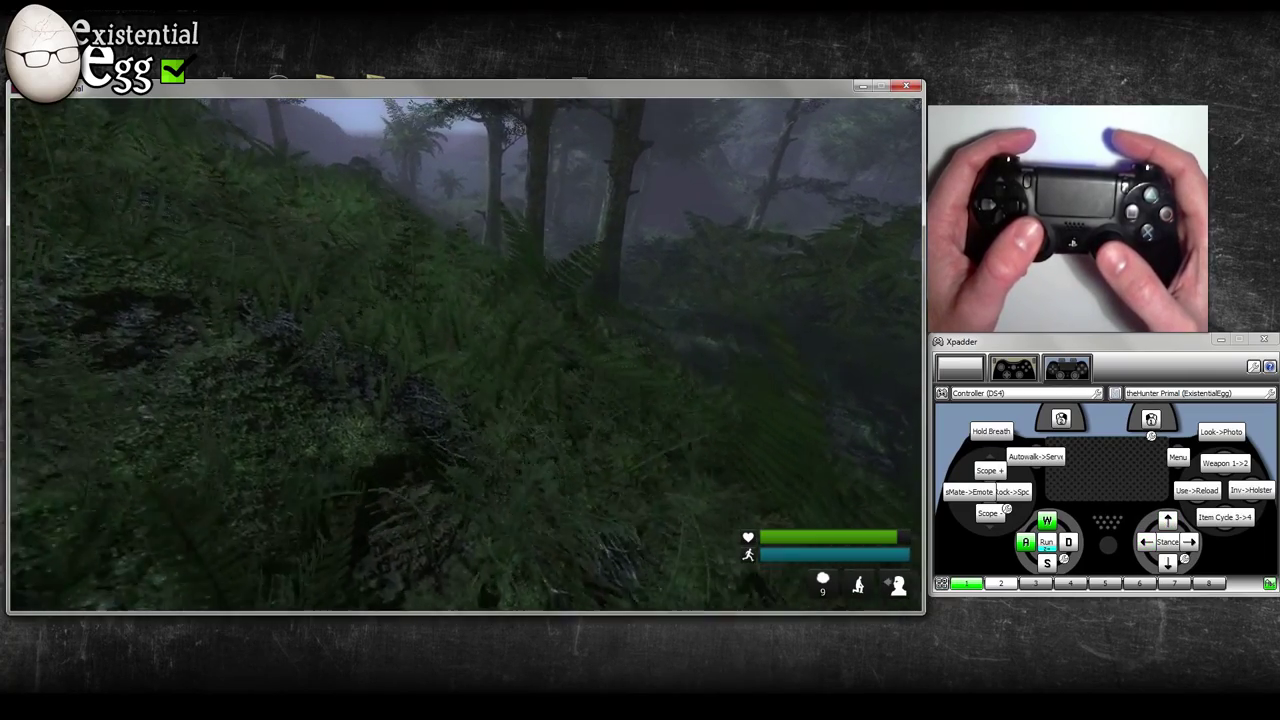
pyautogui.press('Left')
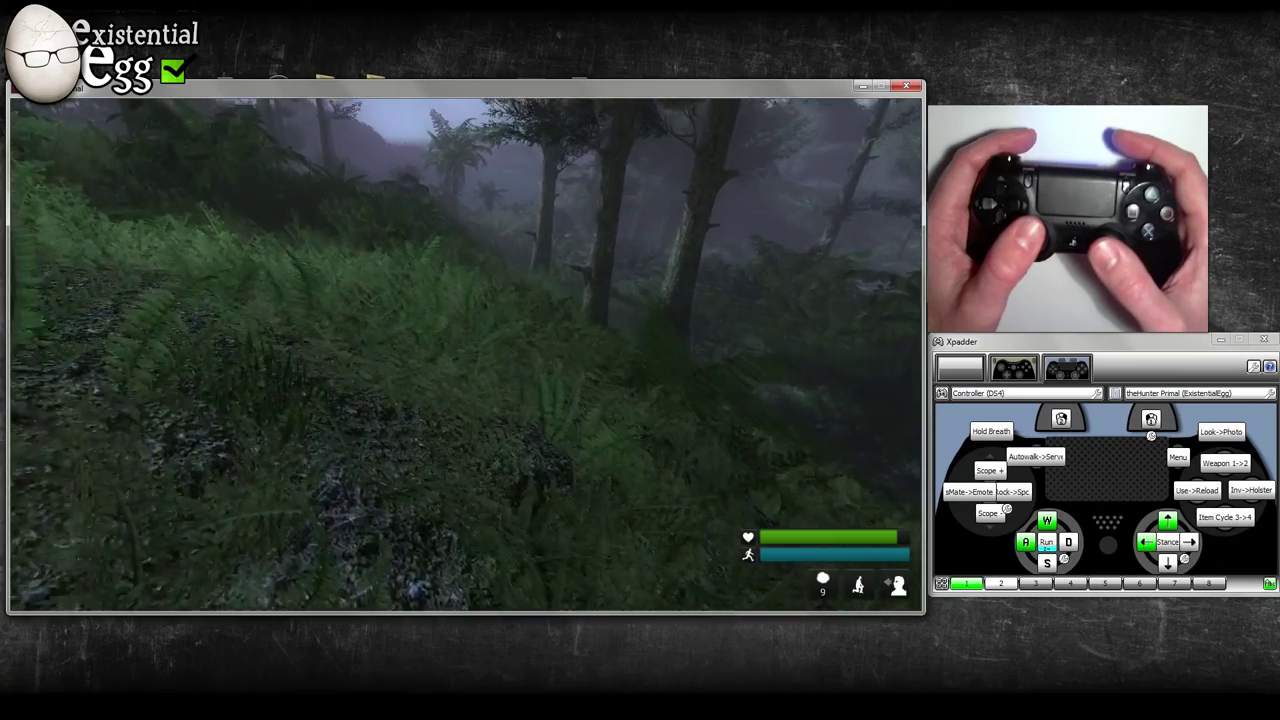
pyautogui.press('Left')
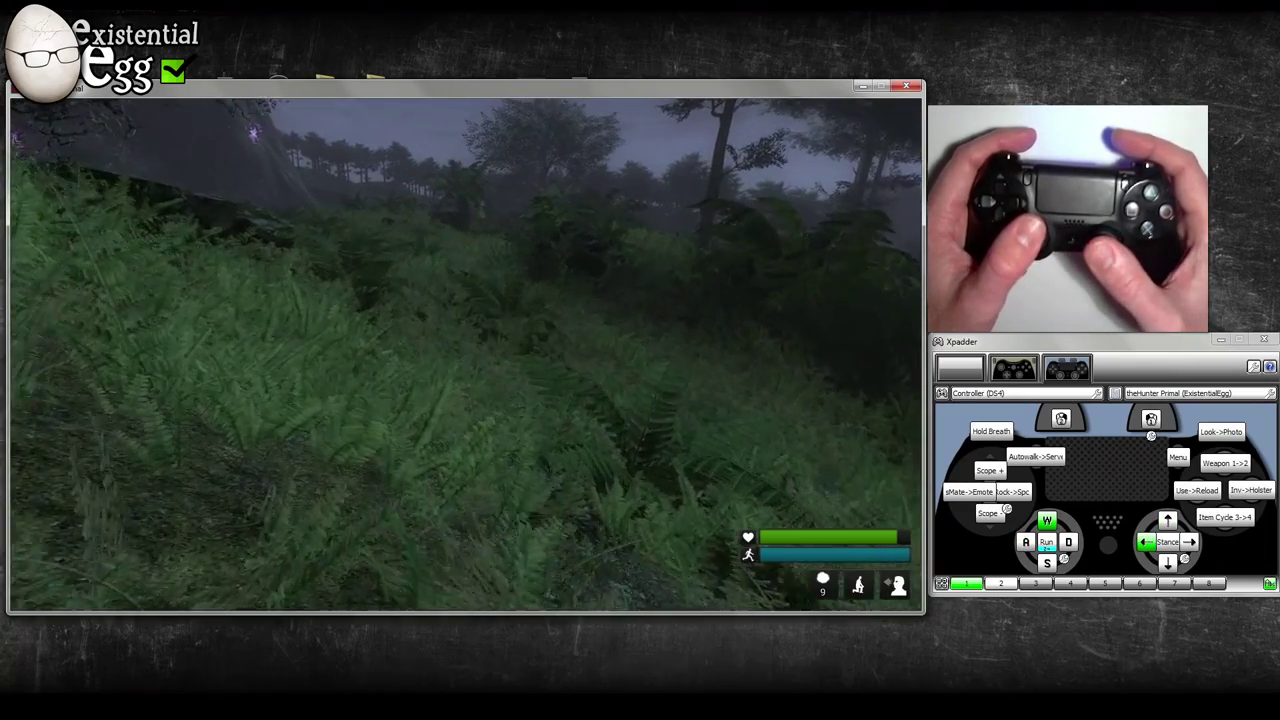
pyautogui.press('Left')
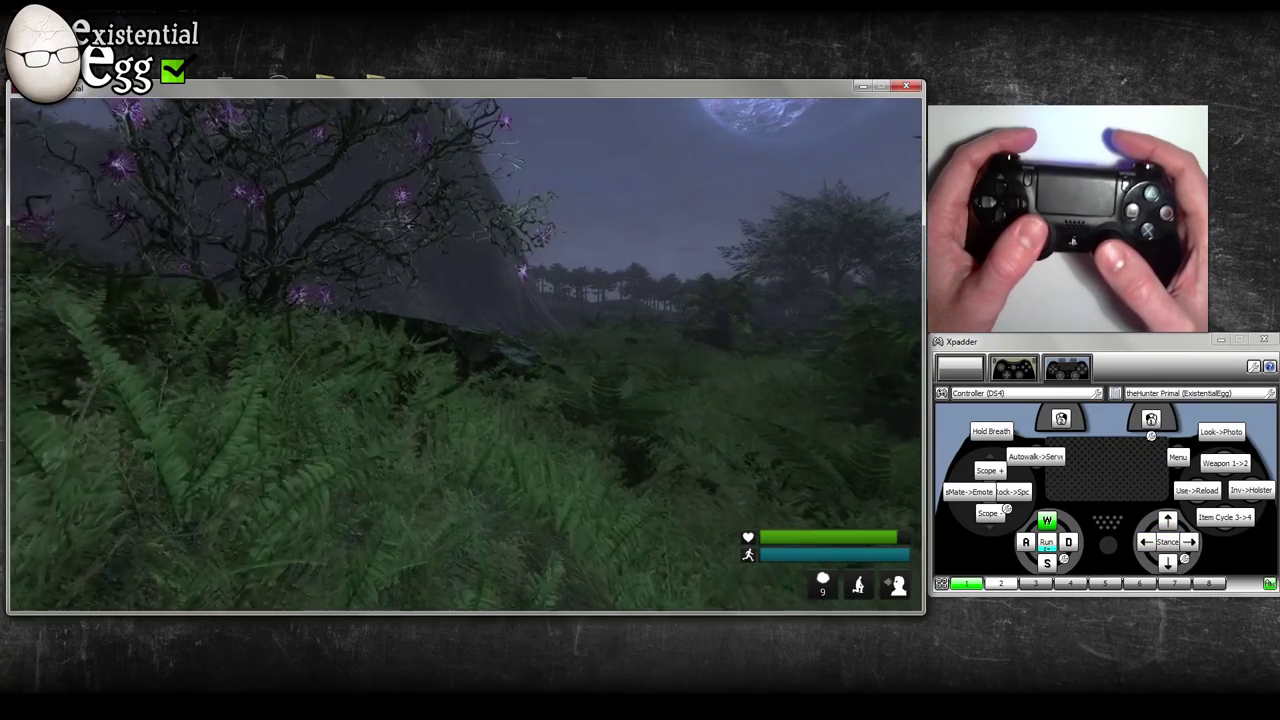
pyautogui.press('Right')
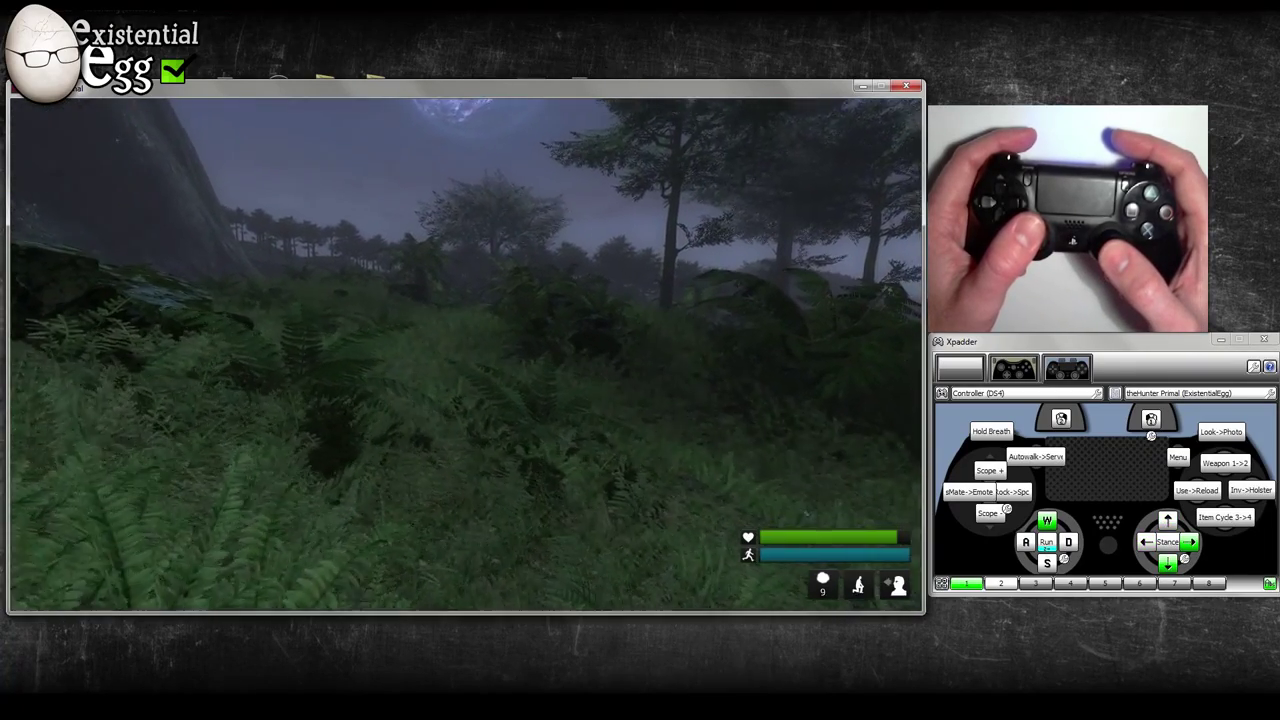
pyautogui.press('a')
pyautogui.press('Down')
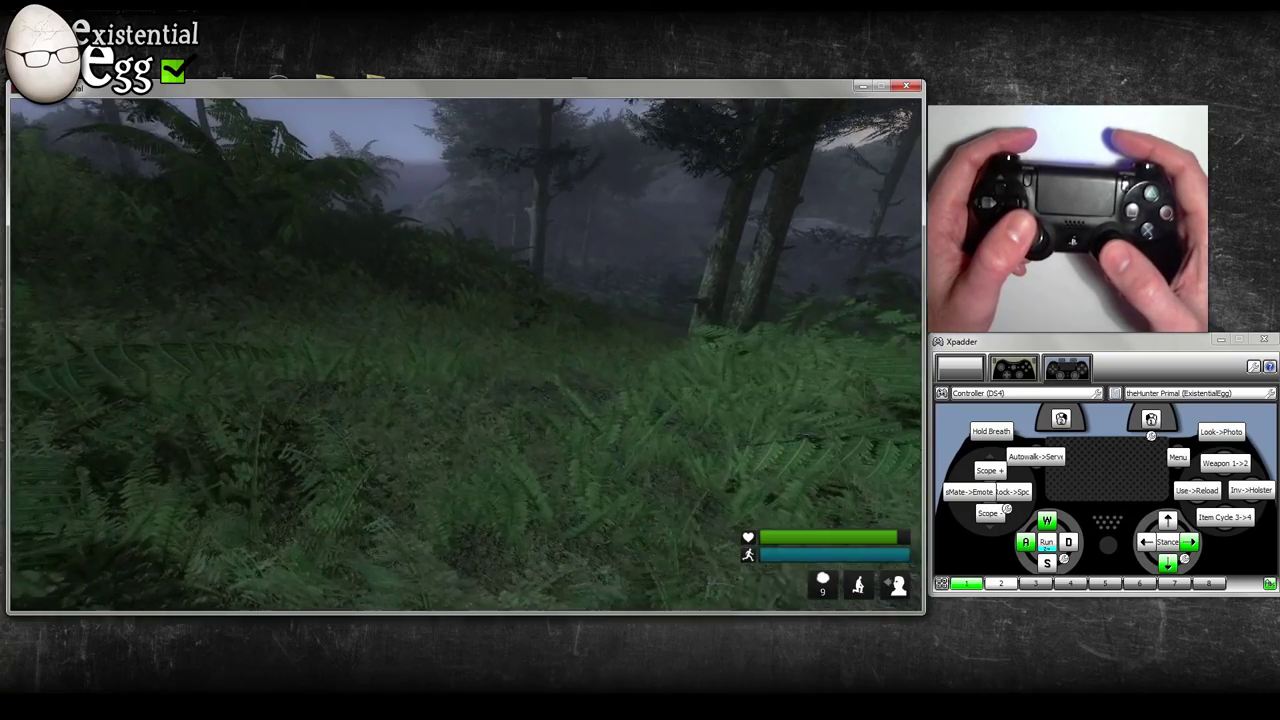
pyautogui.press('Left')
pyautogui.press('Up')
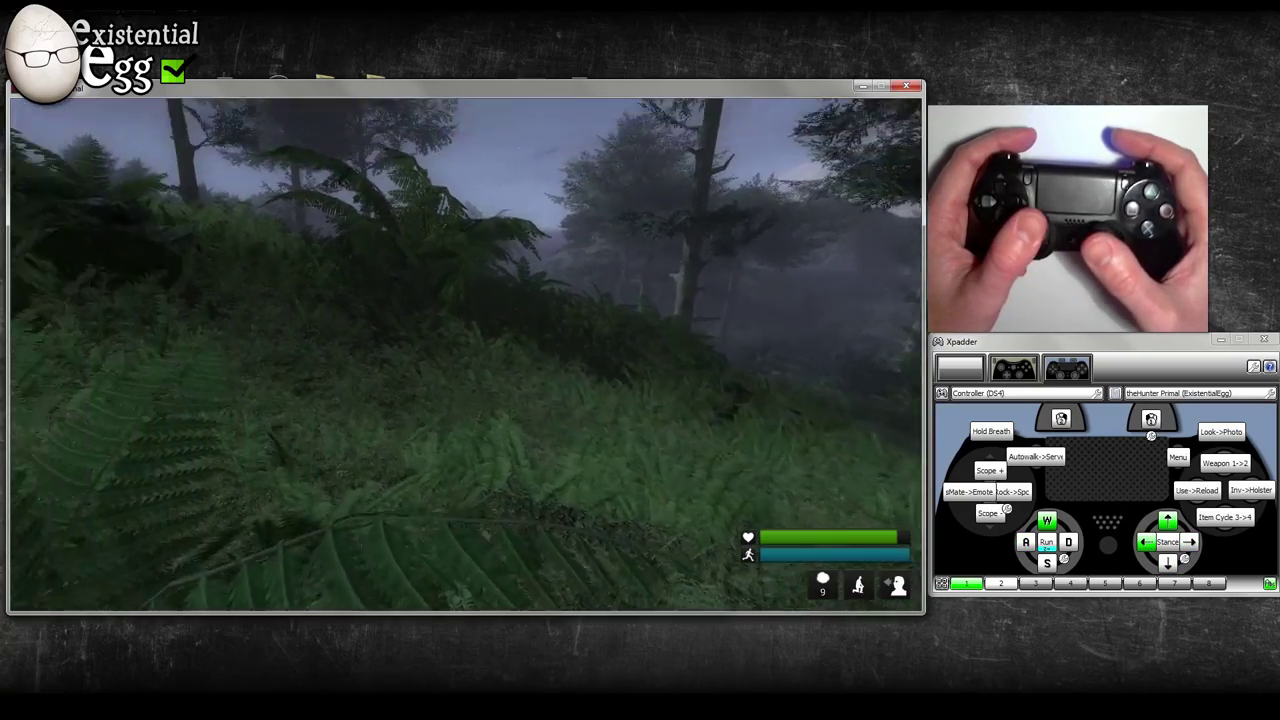
pyautogui.press('d')
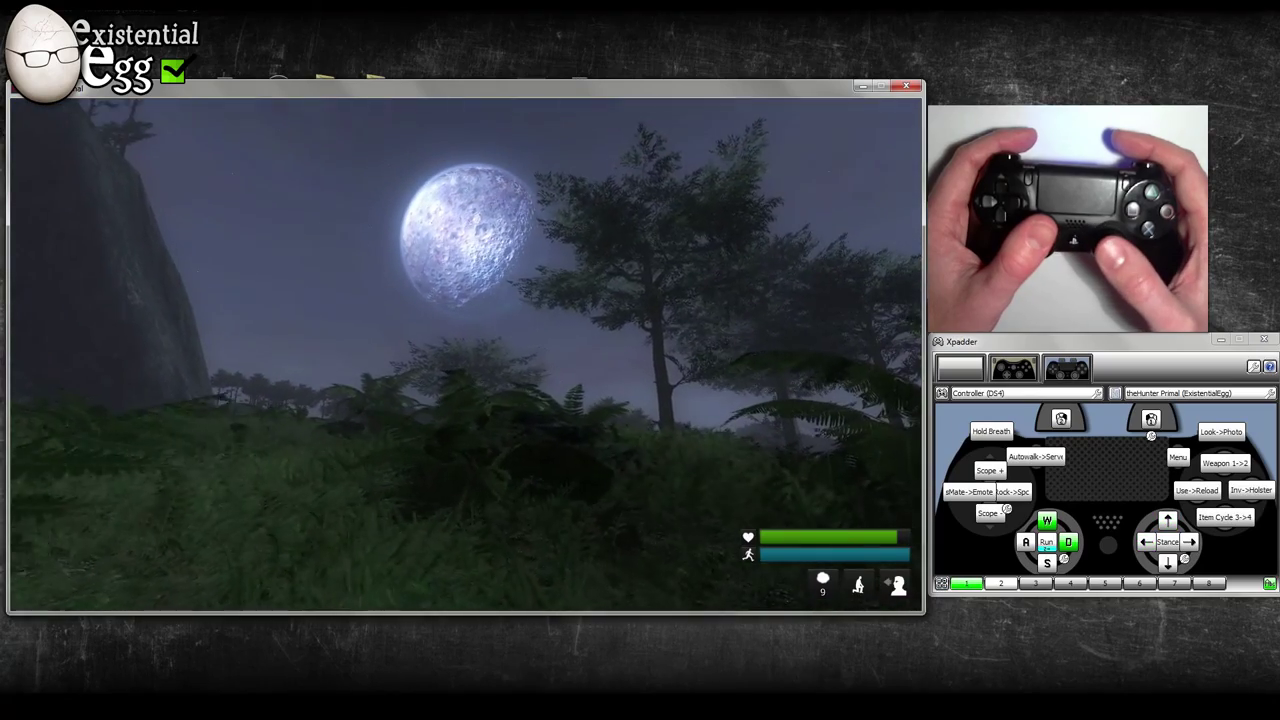